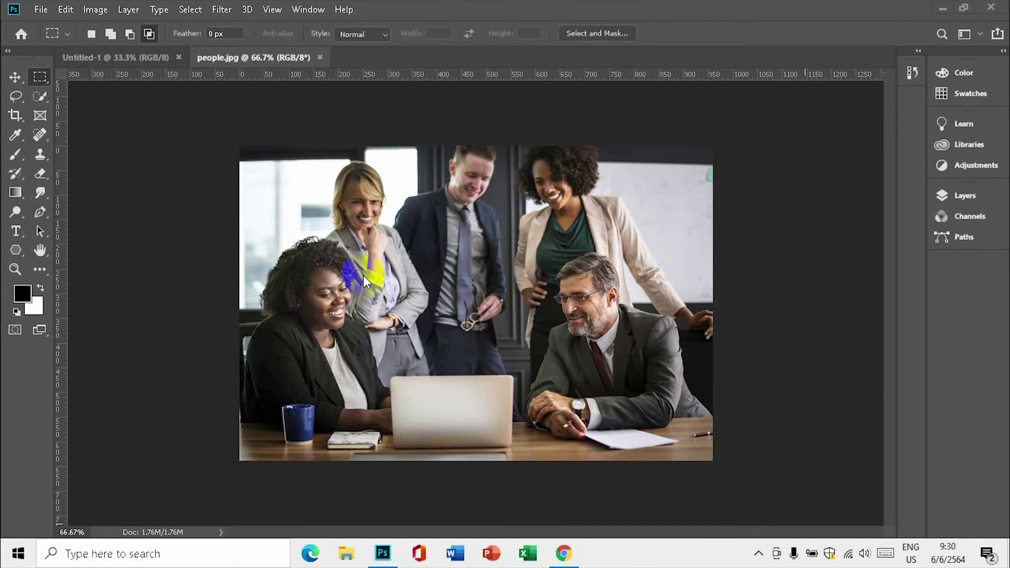
Show the marquee flyout with Rectangular, Elliptical, Single Row and Single Column Marquee tools
{"action": "left_click", "coordinate": [122, 232]}
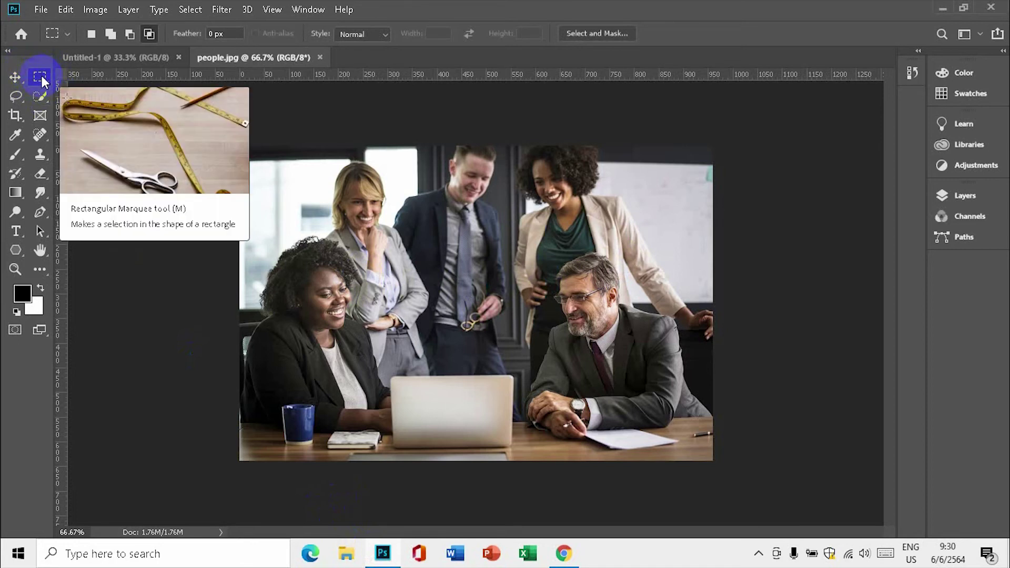
{"action": "right_click", "coordinate": [41, 77]}
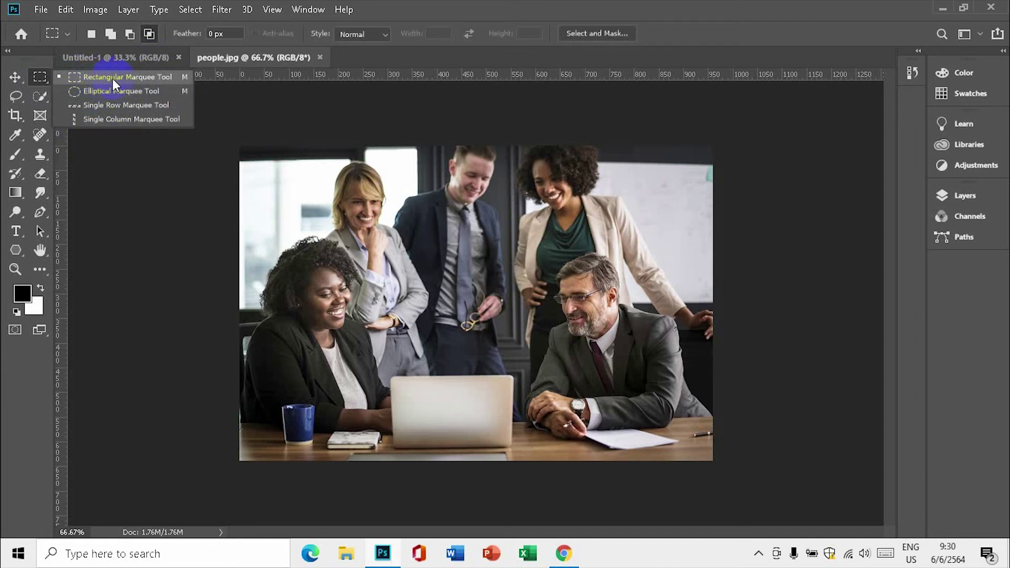
Draw a new rectangular selection from the blonde woman to the seated man's face, then enable Add to selection
{"action": "left_click", "coordinate": [150, 80]}
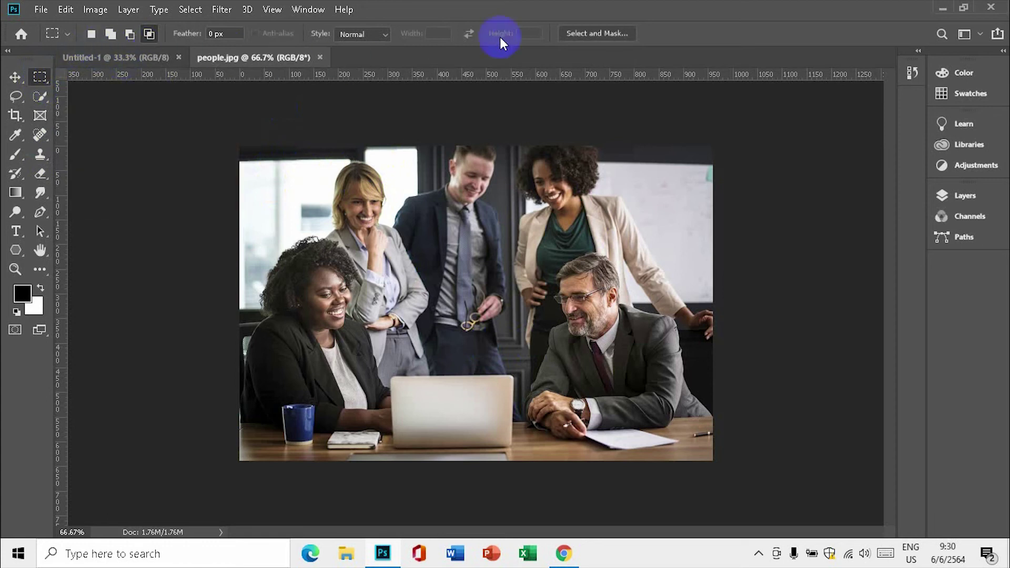
{"action": "left_click", "coordinate": [90, 36]}
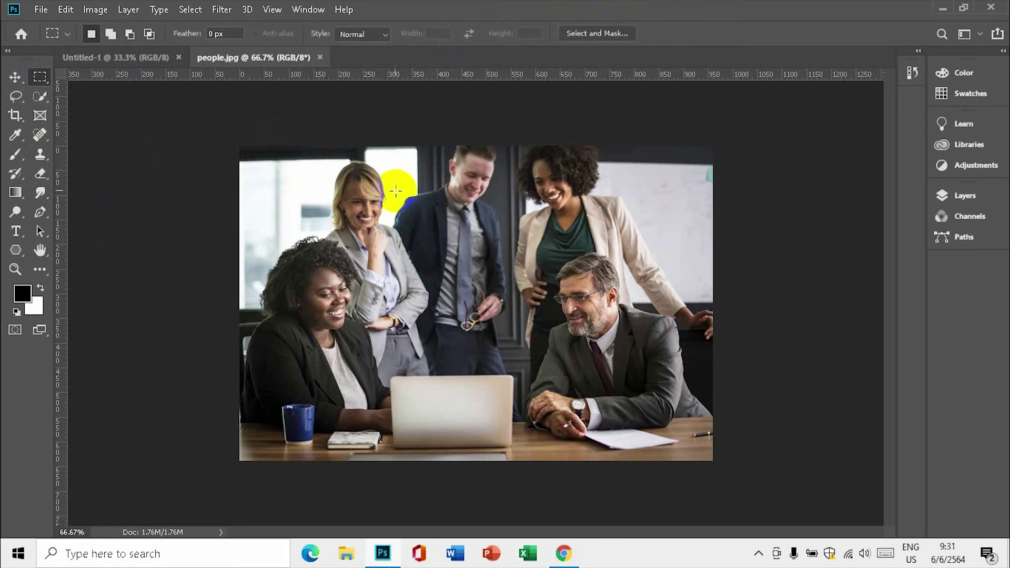
{"action": "left_click_drag", "start_coordinate": [394, 189], "coordinate": [607, 395]}
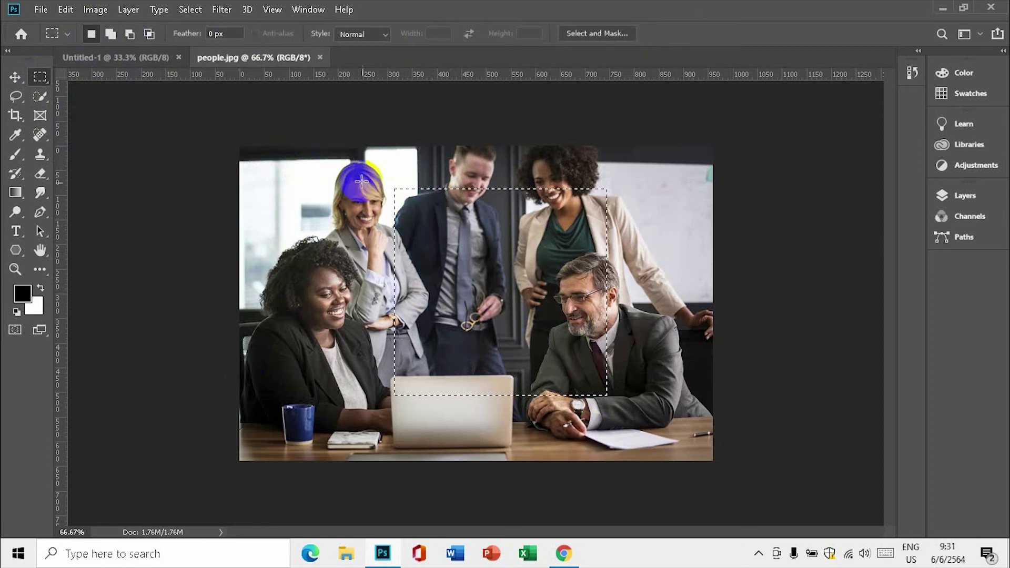
{"action": "mouse_move", "coordinate": [329, 183]}
{"action": "left_mouse_down"}
{"action": "mouse_move", "coordinate": [585, 379]}
{"action": "mouse_move", "coordinate": [584, 390]}
{"action": "left_mouse_up"}
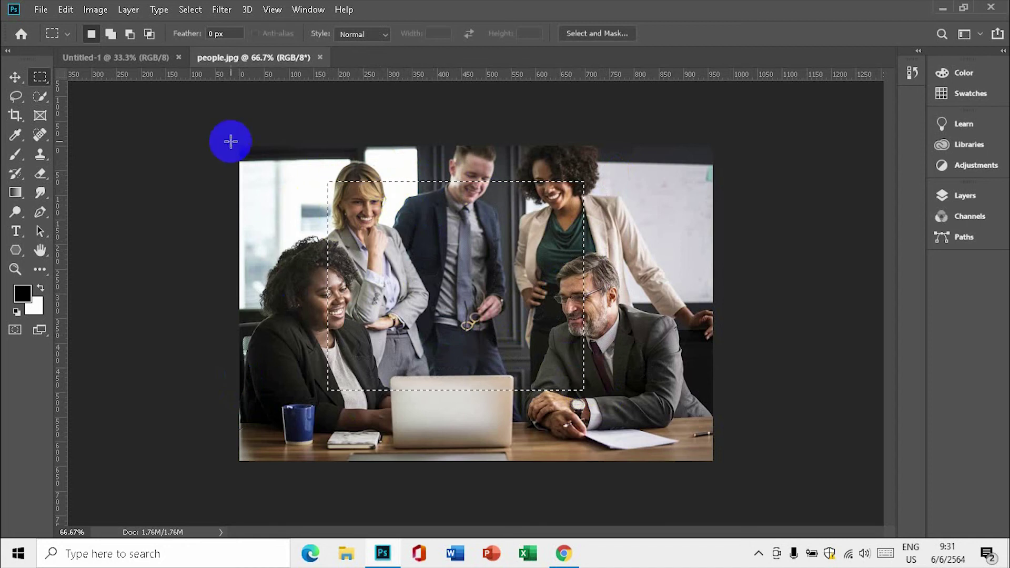
{"action": "left_click", "coordinate": [111, 35]}
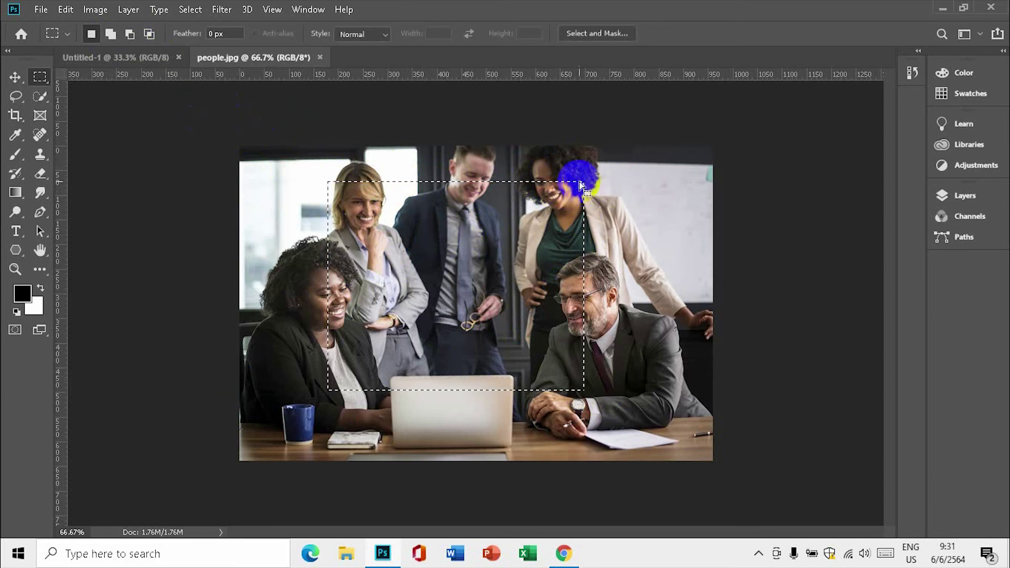
{"action": "left_click", "coordinate": [111, 34]}
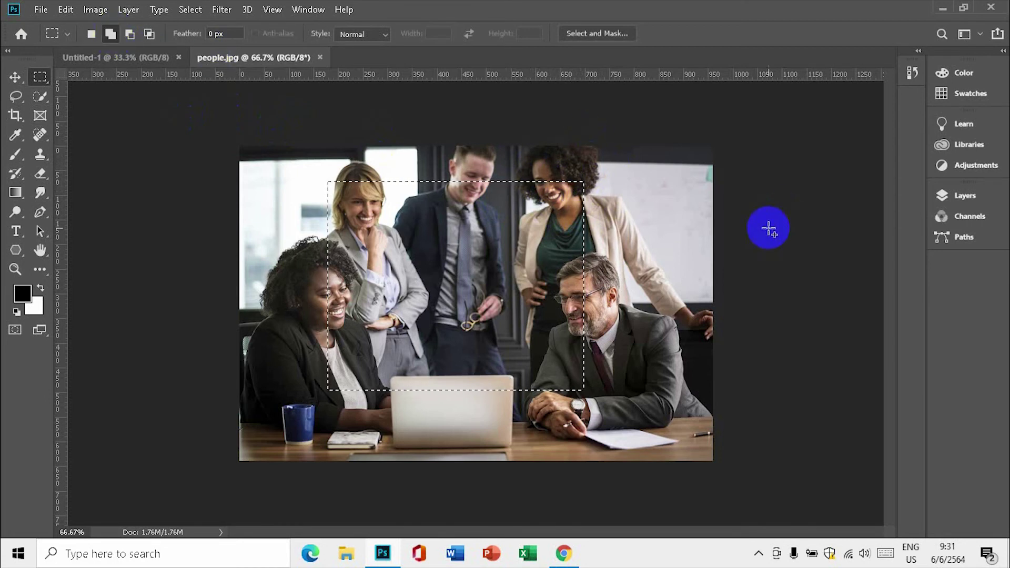
Add a second rectangle around the seated man's hand and lower chest
{"action": "left_click_drag", "start_coordinate": [597, 413], "coordinate": [583, 397]}
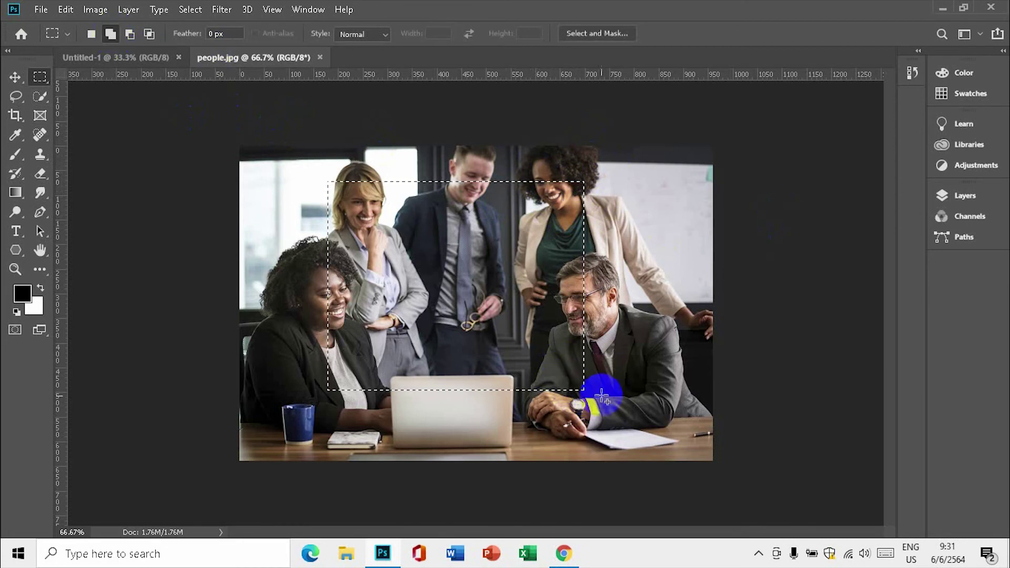
{"action": "left_click_drag", "start_coordinate": [544, 359], "coordinate": [635, 431]}
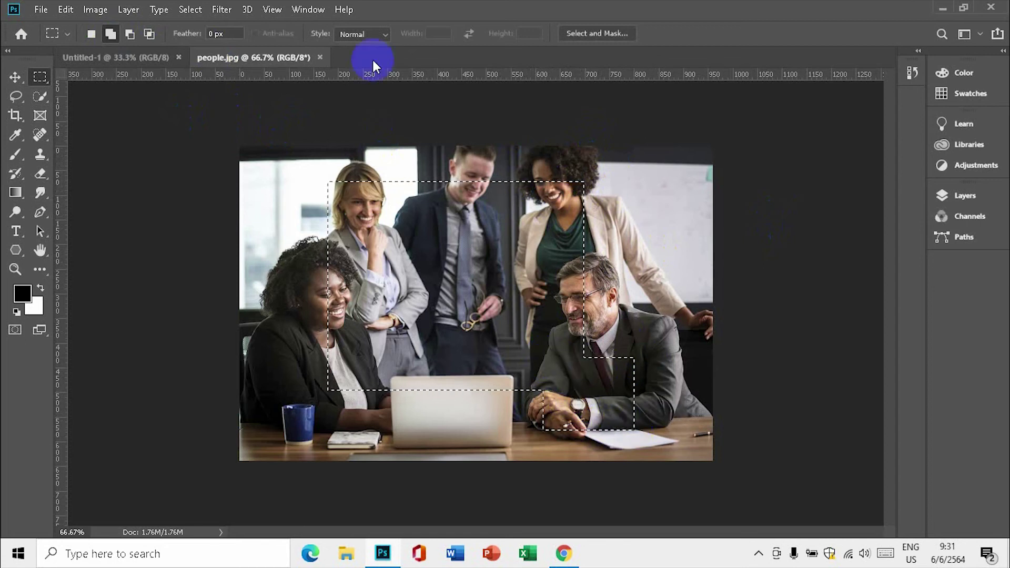
{"action": "left_click", "coordinate": [110, 34]}
{"action": "left_click", "coordinate": [129, 36]}
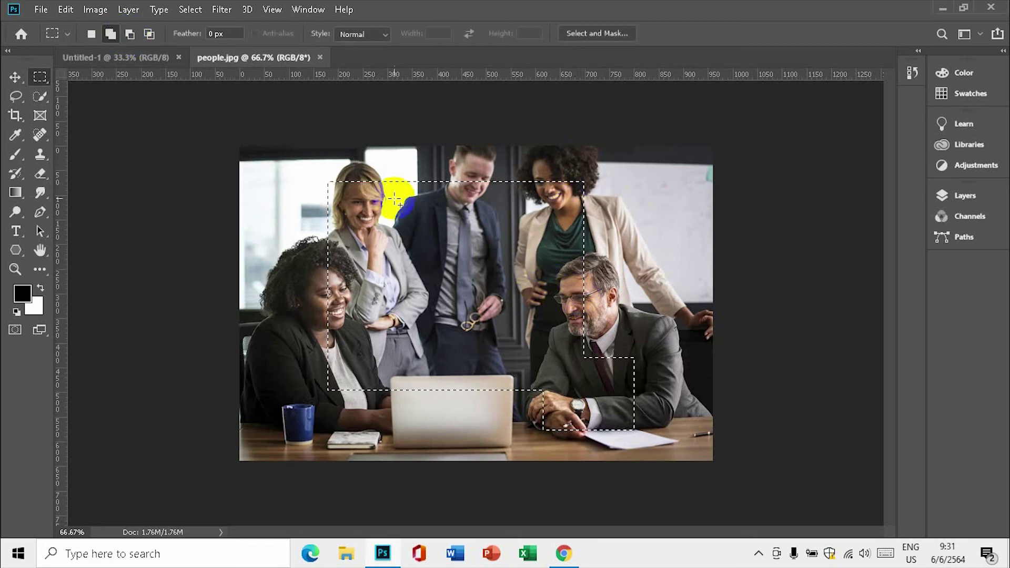
Subtract the hand-area rectangle so only the central rectangle stays selected
{"action": "left_click", "coordinate": [130, 36]}
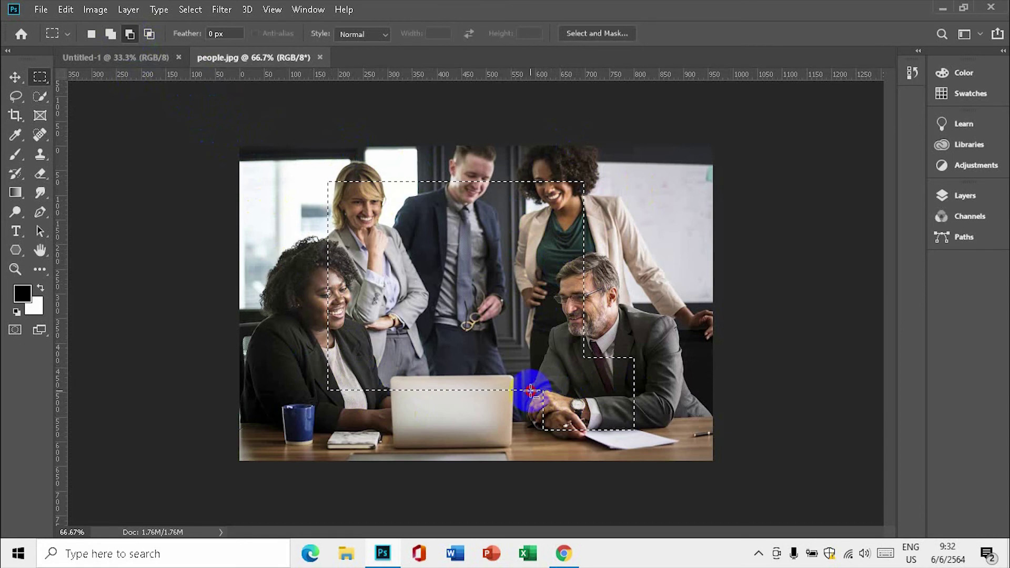
{"action": "left_click_drag", "start_coordinate": [530, 390], "coordinate": [678, 458]}
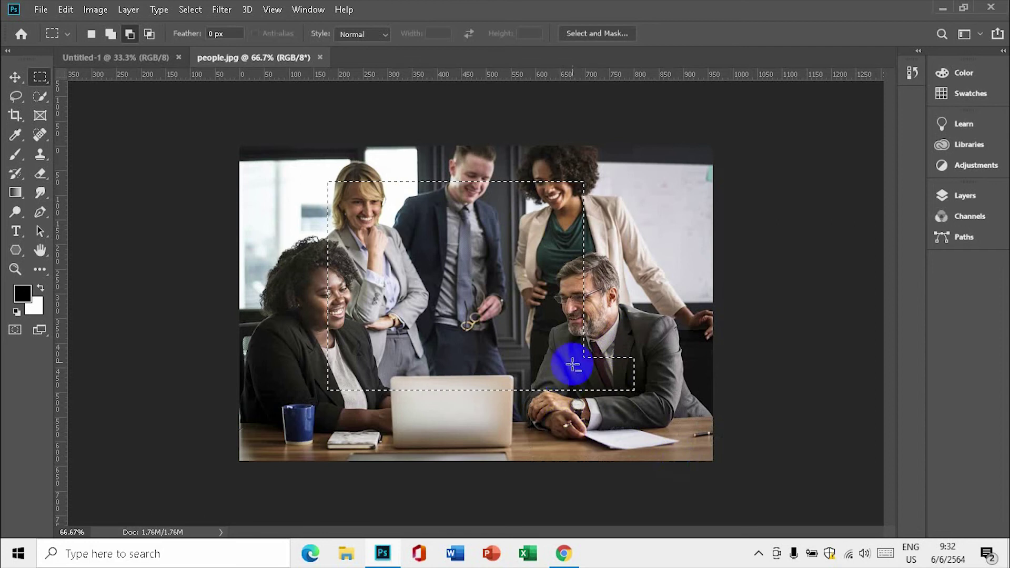
{"action": "left_click_drag", "start_coordinate": [589, 340], "coordinate": [659, 417]}
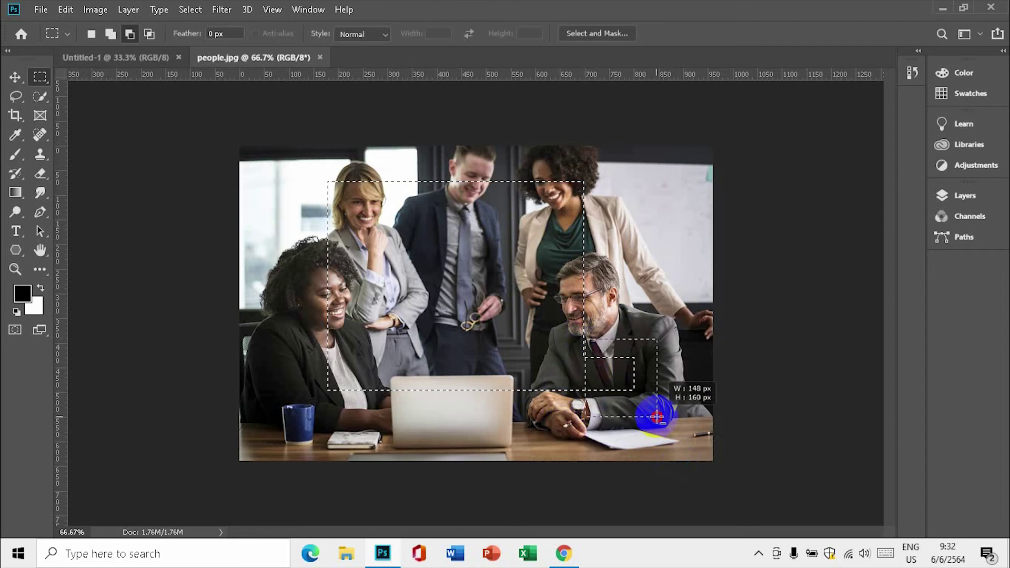
{"action": "left_click_drag", "start_coordinate": [659, 417], "coordinate": [656, 415]}
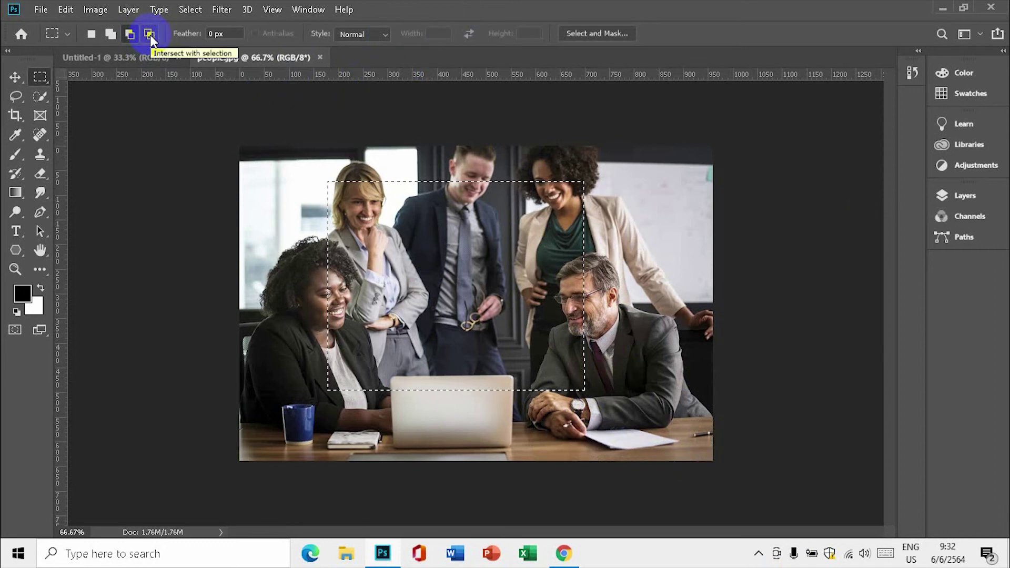
{"action": "left_click", "coordinate": [150, 35]}
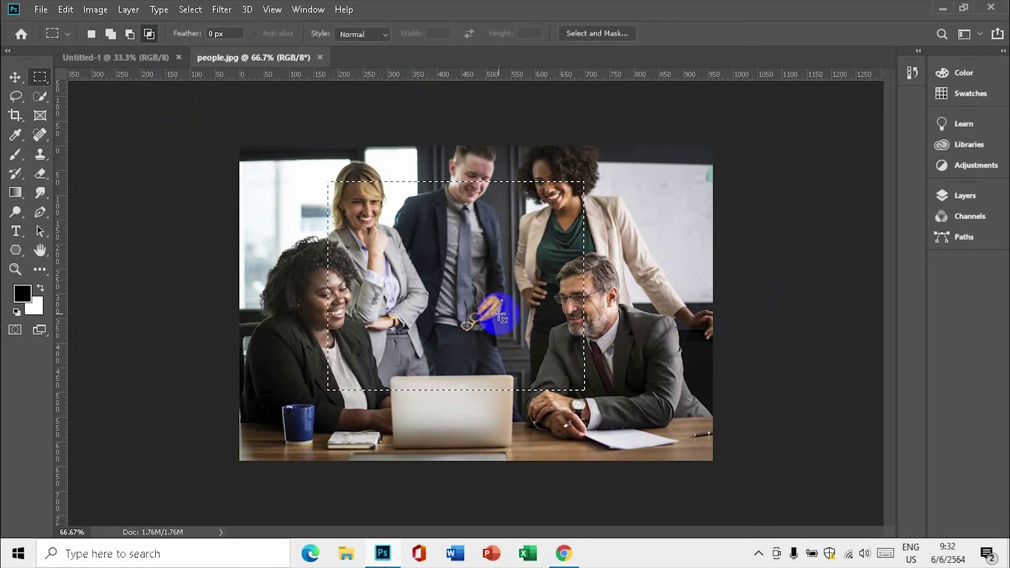
{"action": "mouse_move", "coordinate": [505, 284]}
{"action": "left_mouse_down"}
{"action": "mouse_move", "coordinate": [662, 436]}
{"action": "mouse_move", "coordinate": [683, 443]}
{"action": "left_mouse_up"}
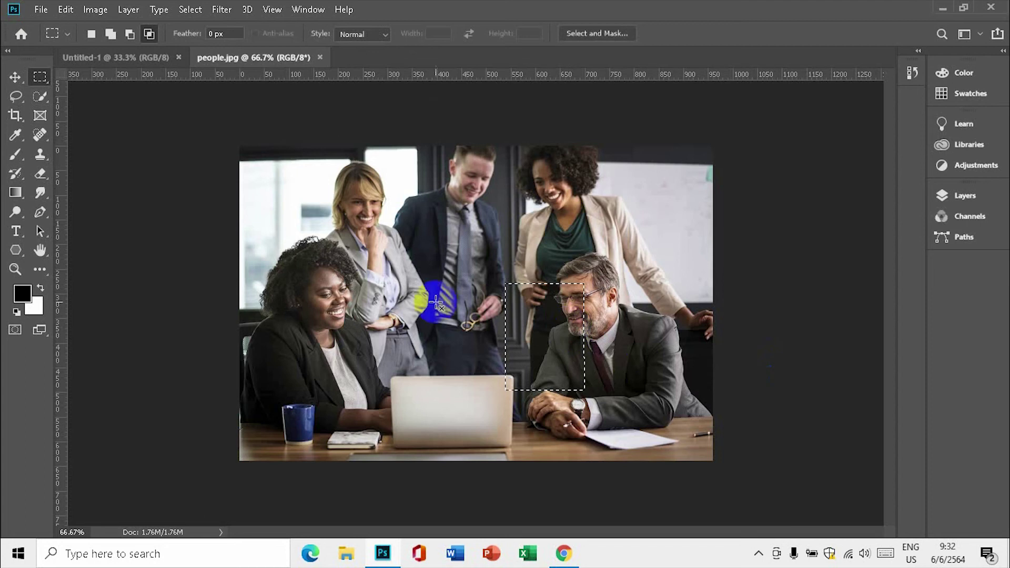
{"action": "left_click", "coordinate": [91, 34]}
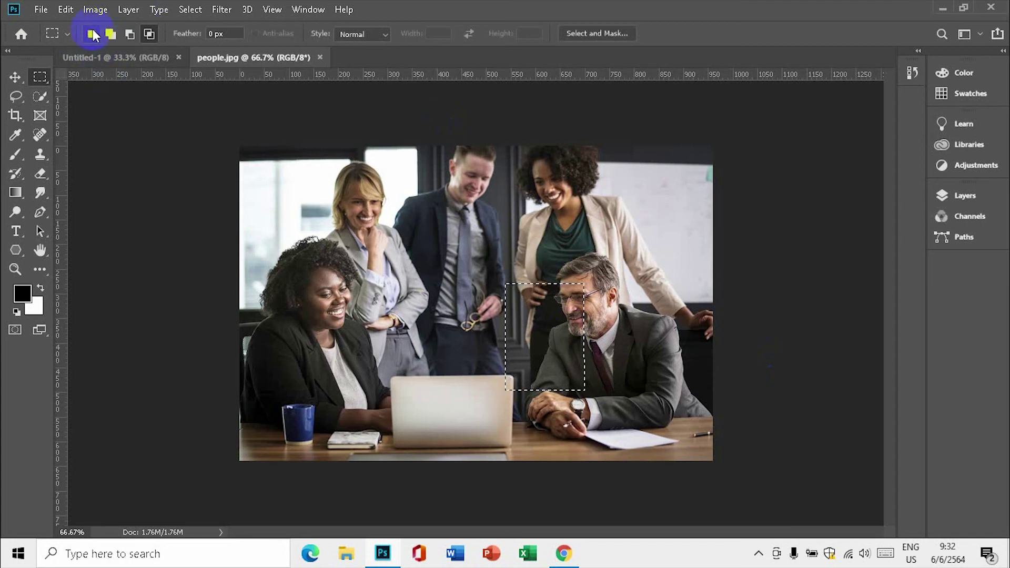
{"action": "left_click", "coordinate": [149, 34]}
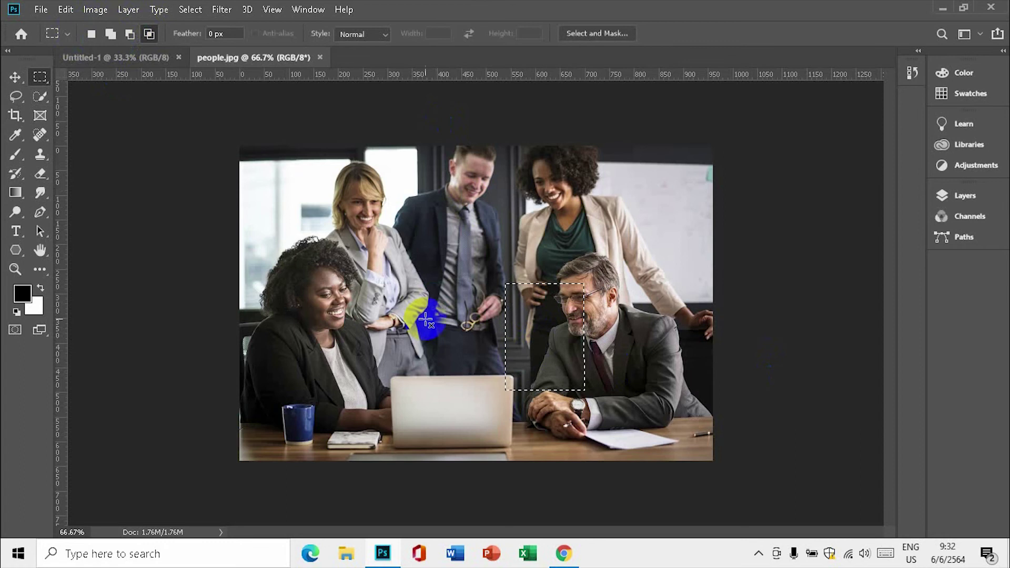
{"action": "left_click_drag", "start_coordinate": [401, 292], "coordinate": [401, 270]}
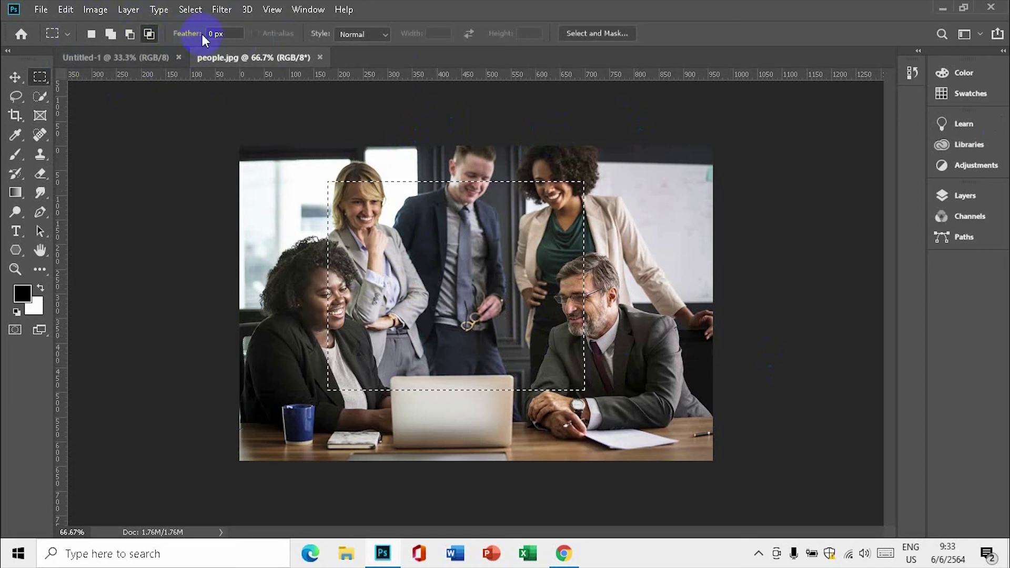
Drop the rectangular marquee with Select > Deselect
{"action": "left_click", "coordinate": [219, 37]}
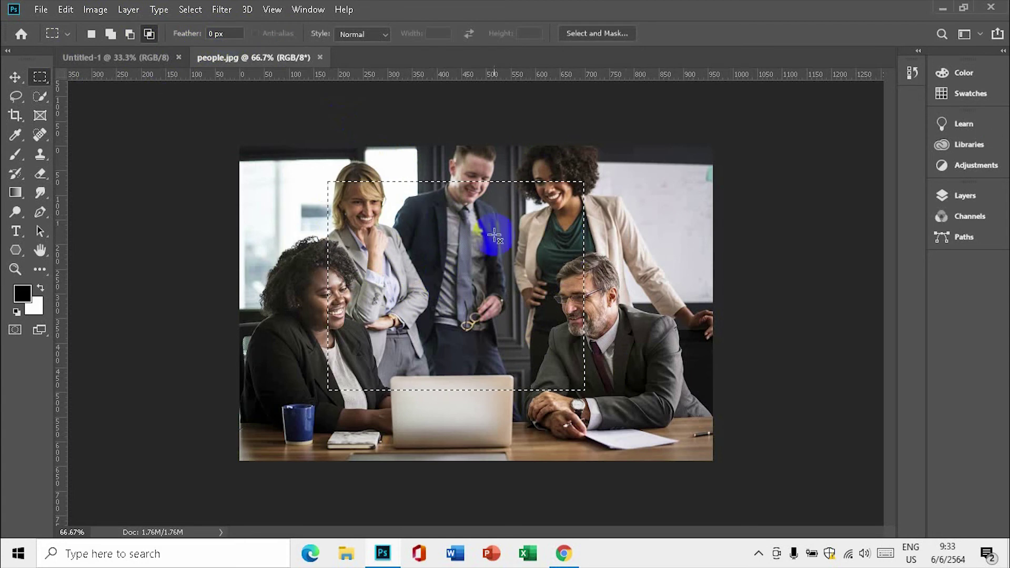
{"action": "left_click", "coordinate": [193, 9]}
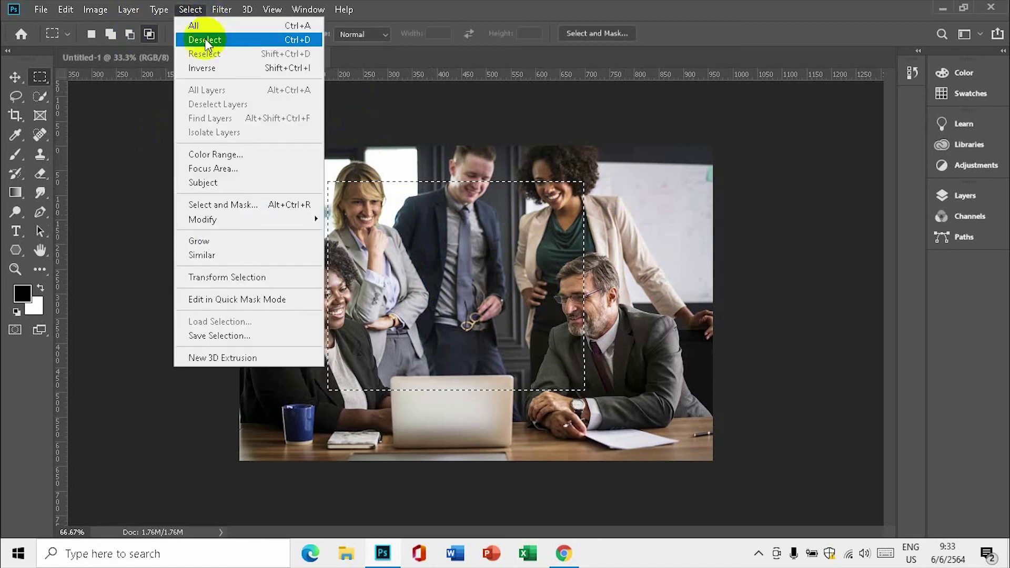
{"action": "left_click", "coordinate": [297, 40]}
{"action": "type", "text": "50"}
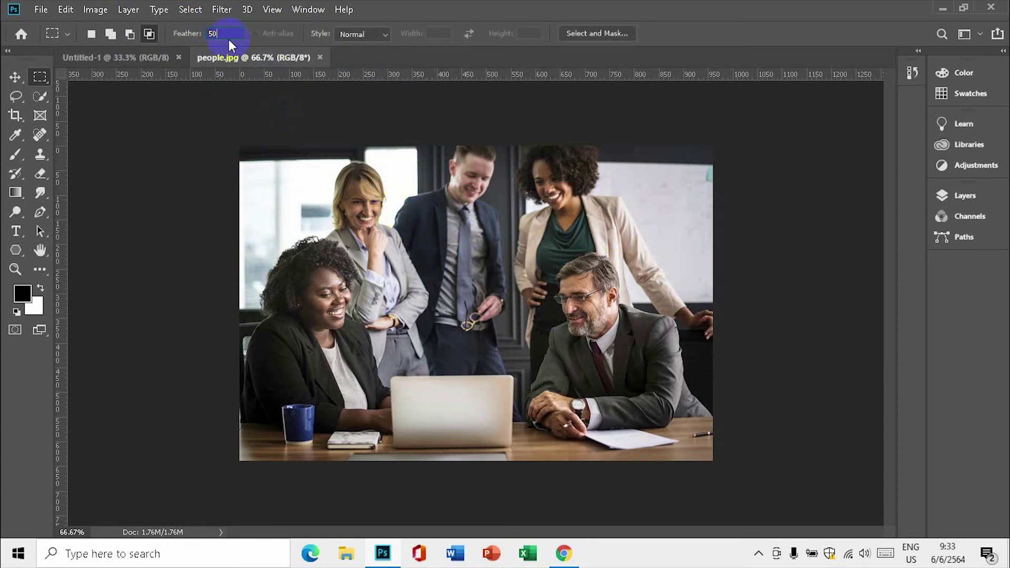
Clear the Feather field to 0 and draw a new rectangular selection on the photo
{"action": "left_click", "coordinate": [379, 274]}
{"action": "key", "text": "BackSpace"}
{"action": "key", "text": "BackSpace"}
{"action": "left_click", "coordinate": [107, 39]}
{"action": "left_click", "coordinate": [497, 215]}
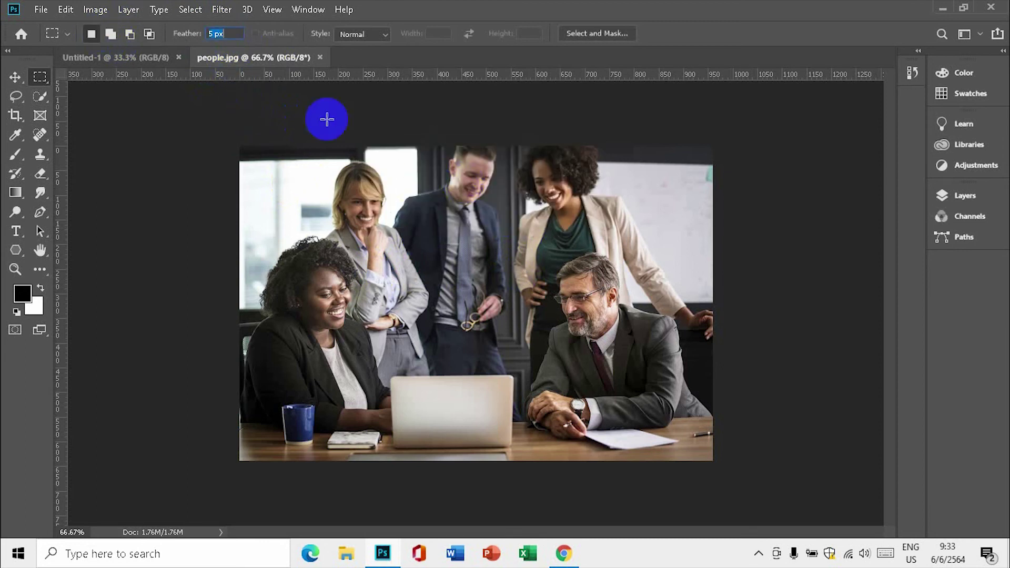
{"action": "type", "text": "0"}
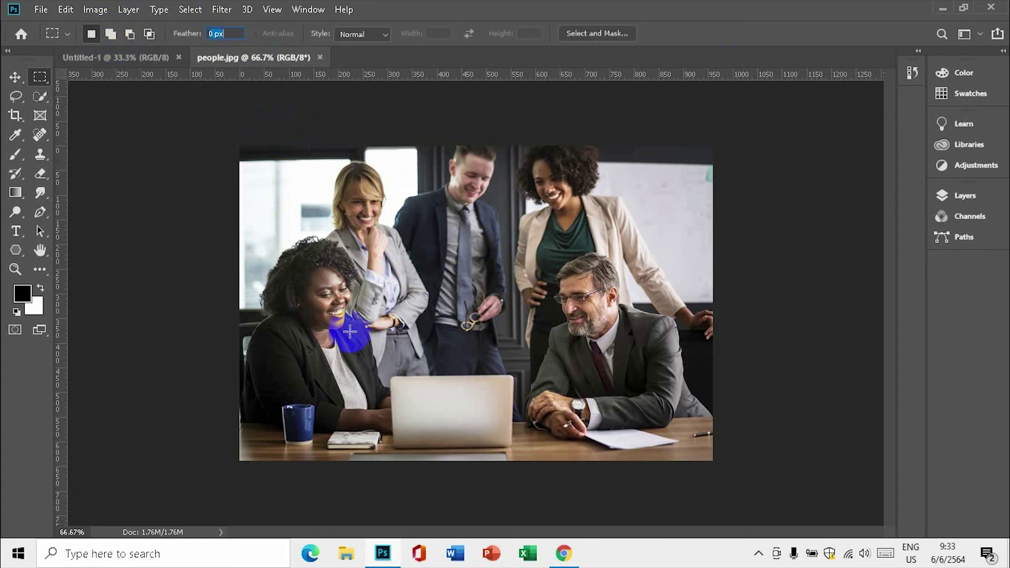
{"action": "left_click_drag", "start_coordinate": [321, 213], "coordinate": [573, 392]}
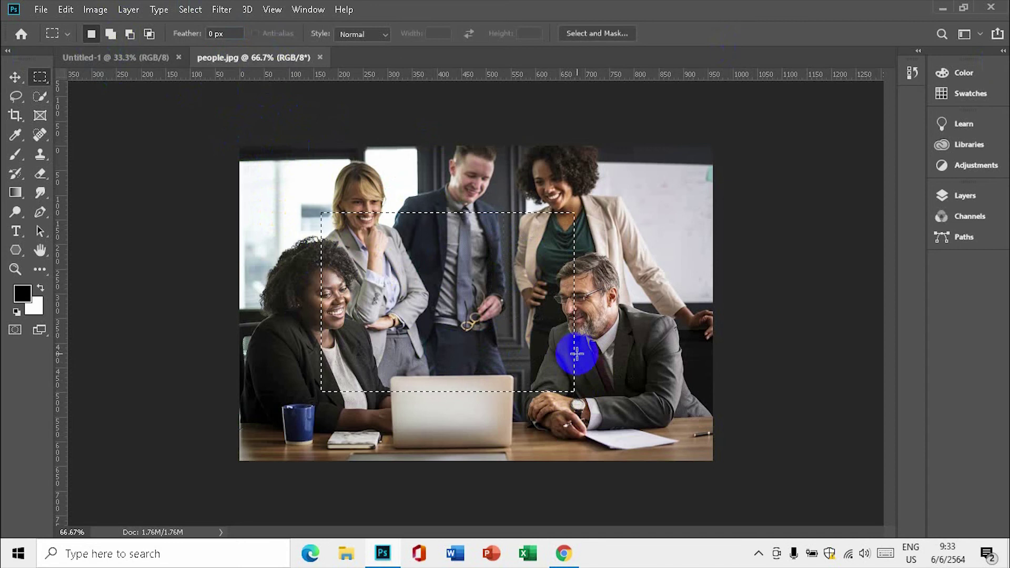
Try Feather values of 50 px and 0 px in the marquee options bar
{"action": "right_click", "coordinate": [41, 79]}
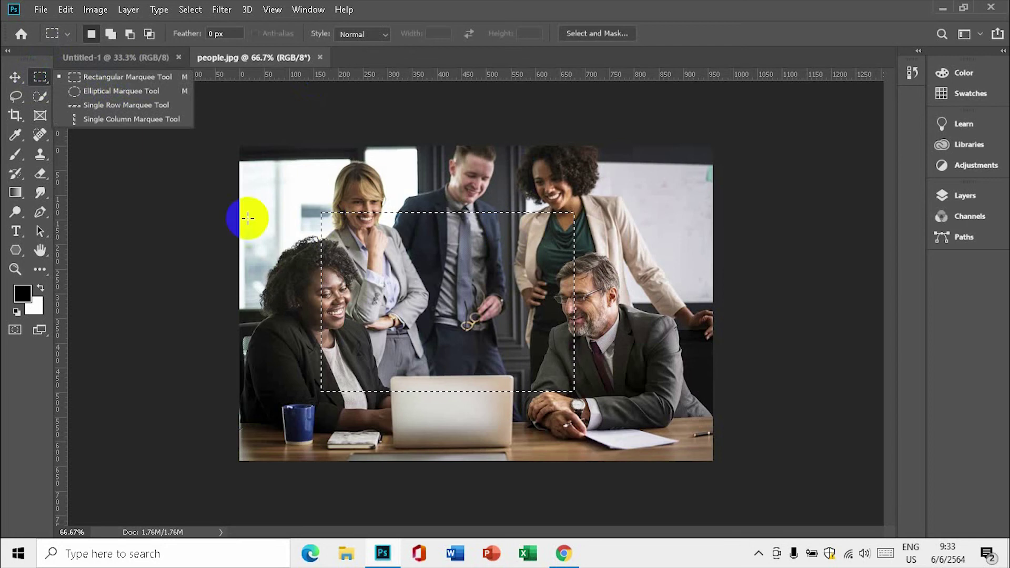
{"action": "right_click", "coordinate": [491, 255]}
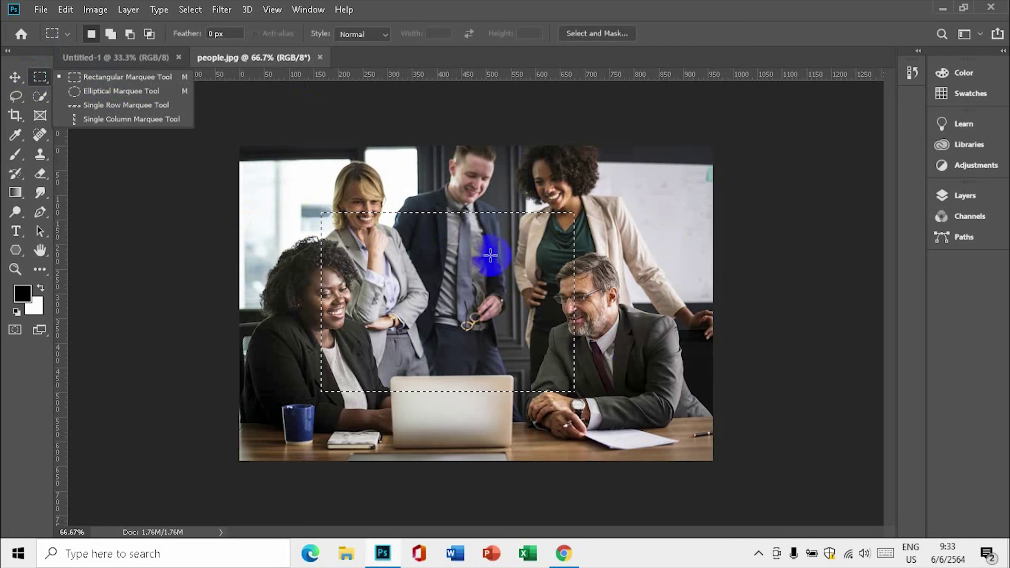
{"action": "left_click", "coordinate": [233, 33]}
{"action": "type", "text": "50"}
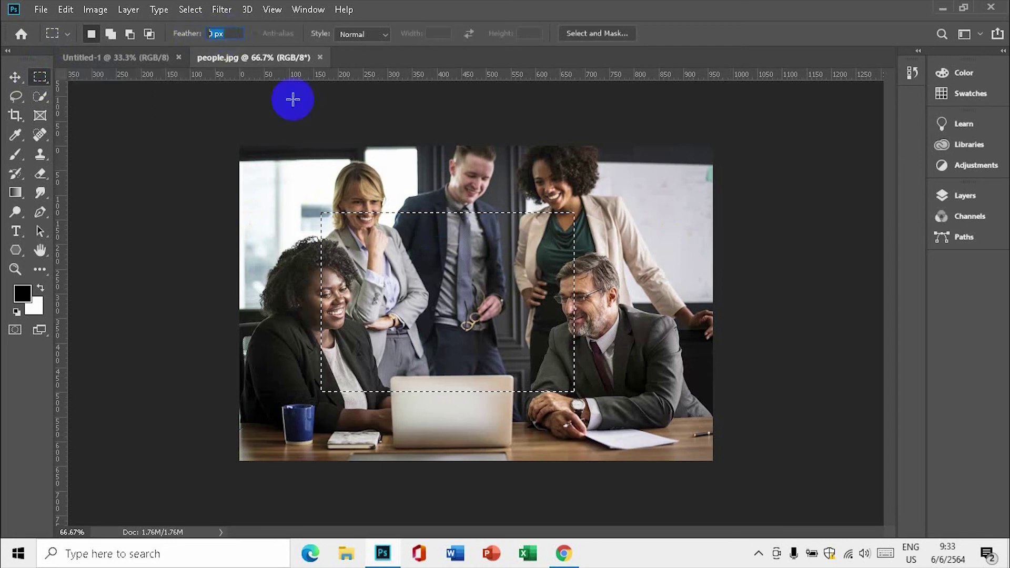
{"action": "left_click", "coordinate": [509, 153]}
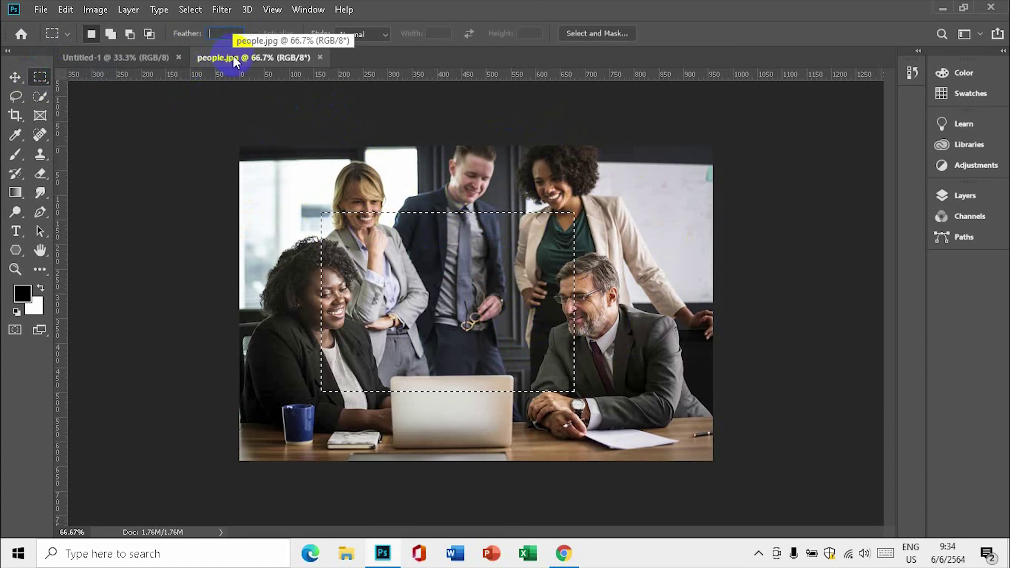
{"action": "type", "text": "0"}
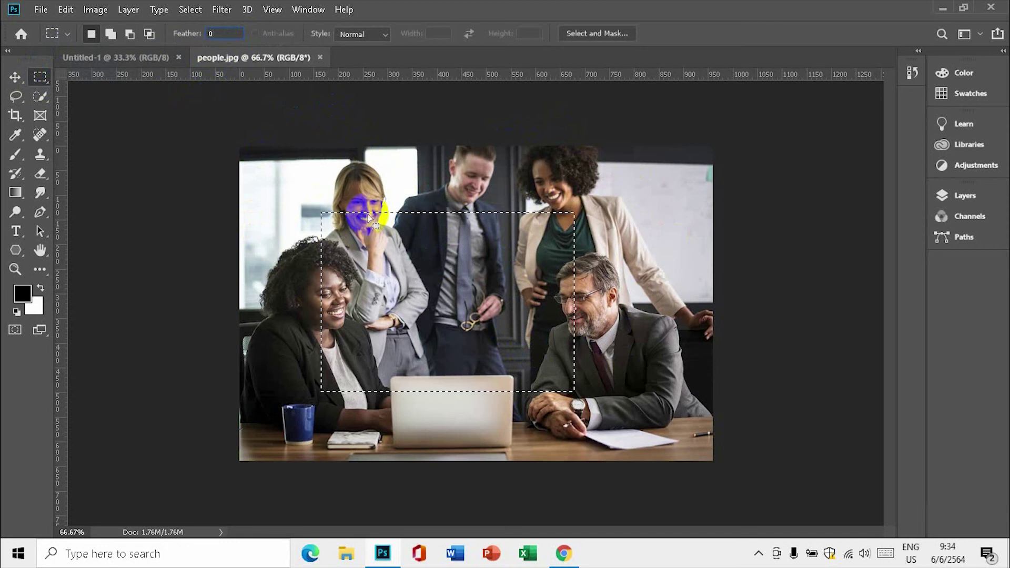
{"action": "left_click", "coordinate": [15, 76]}
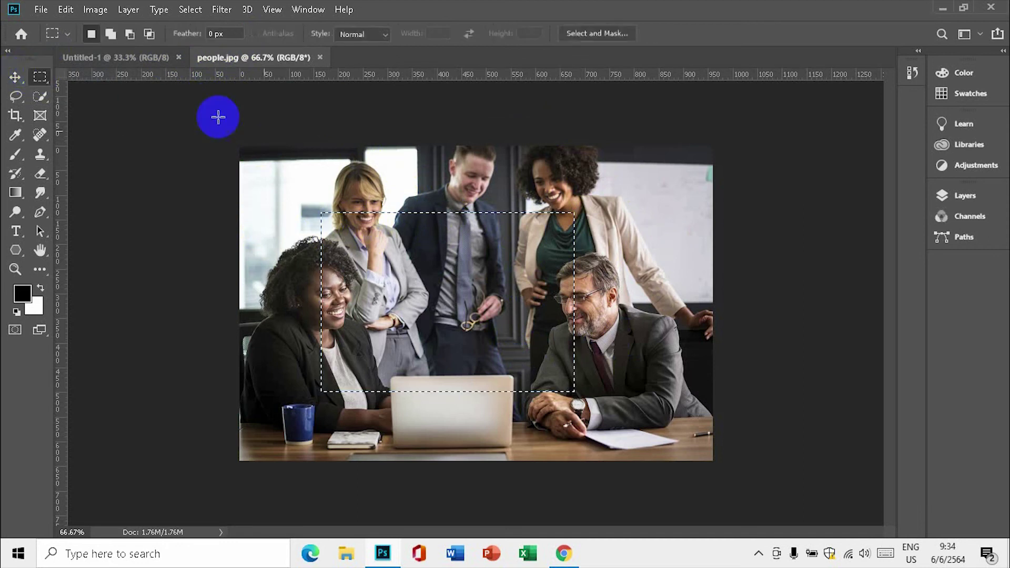
Deselect, set Feather to 50 px, and draw a rounded-corner feathered selection
{"action": "left_click", "coordinate": [380, 219]}
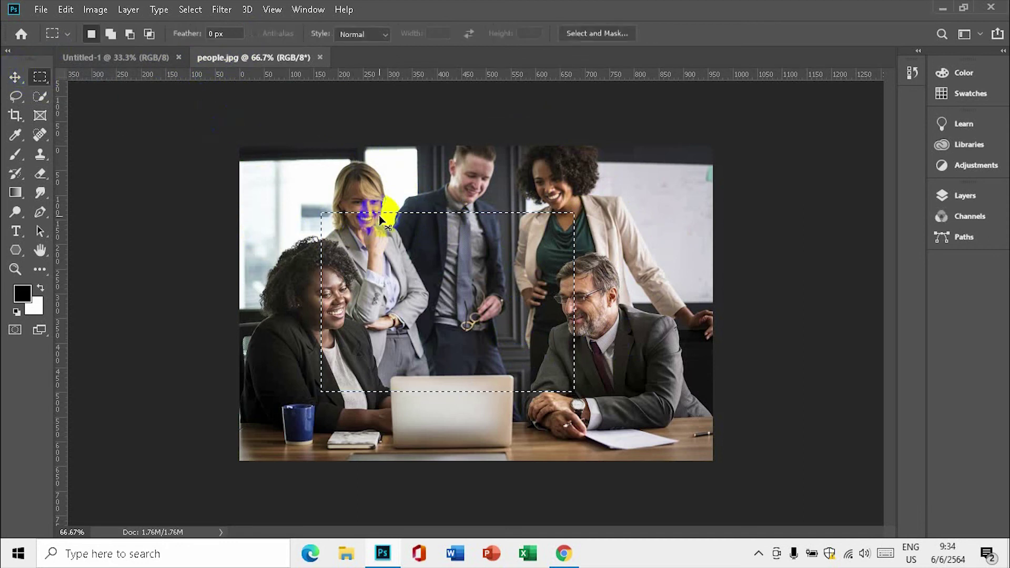
{"action": "left_click", "coordinate": [326, 184]}
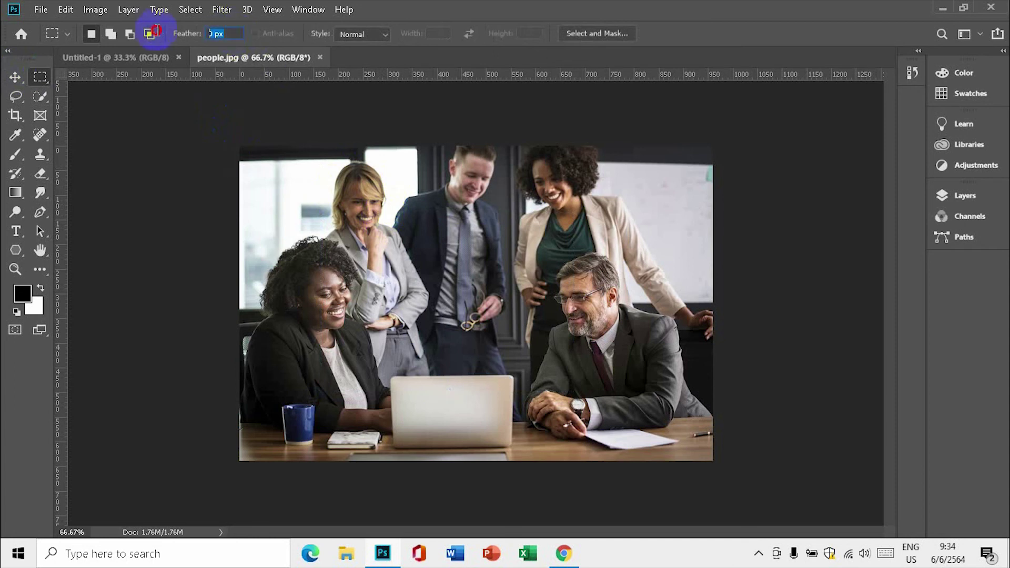
{"action": "type", "text": "50"}
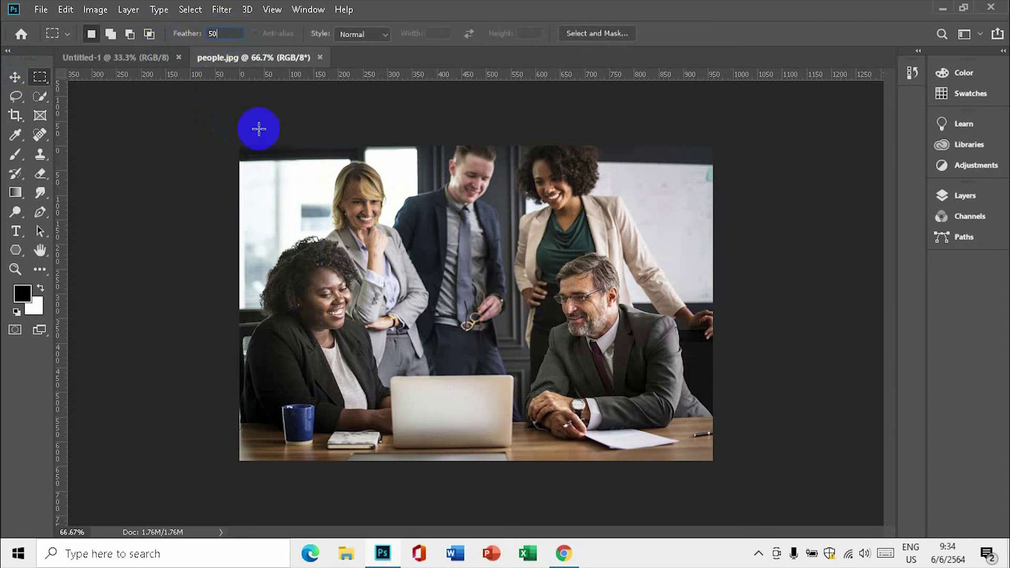
{"action": "left_click", "coordinate": [398, 199]}
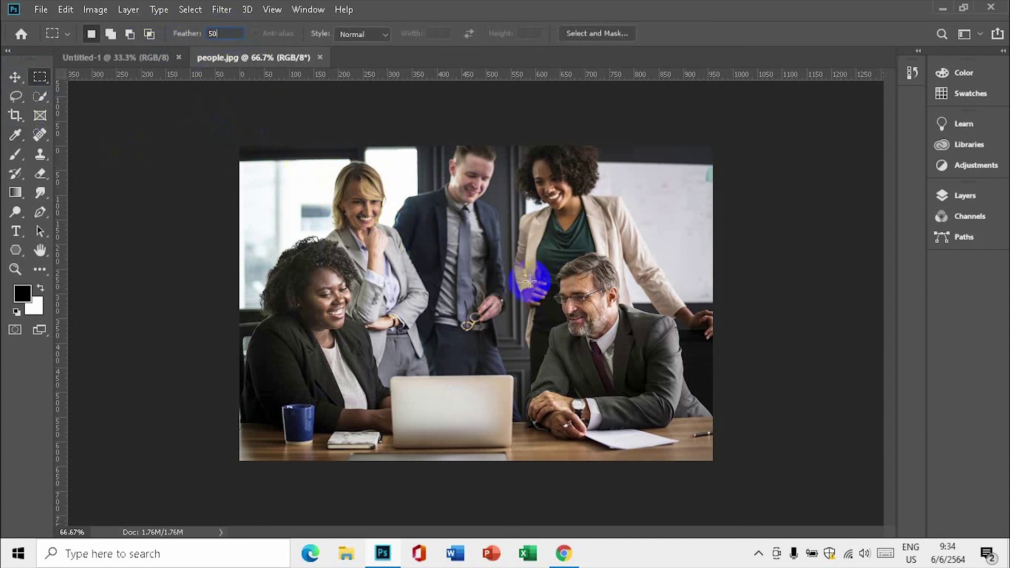
{"action": "mouse_move", "coordinate": [405, 230]}
{"action": "left_mouse_down"}
{"action": "mouse_move", "coordinate": [617, 365]}
{"action": "mouse_move", "coordinate": [625, 390]}
{"action": "left_mouse_up"}
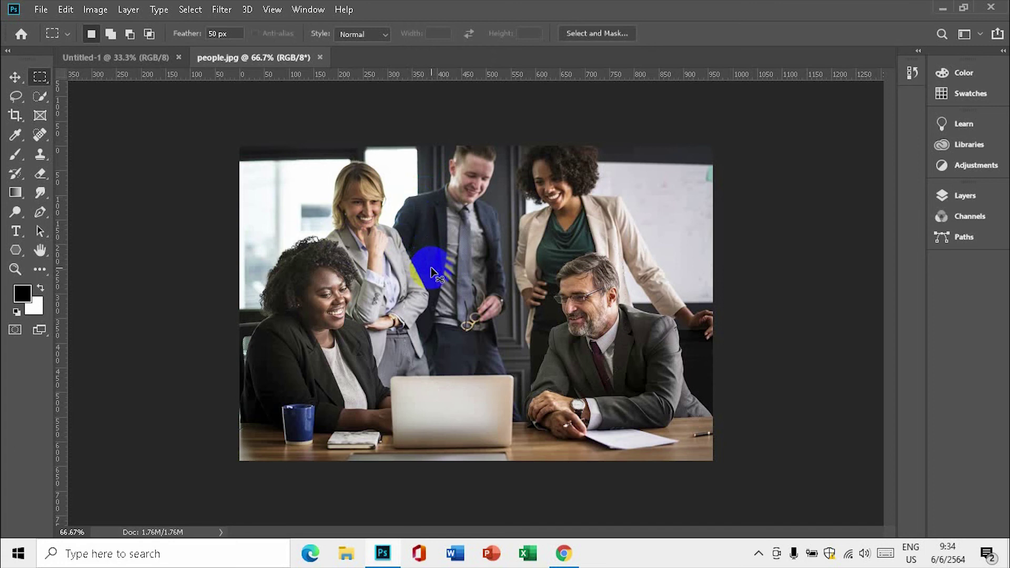
View the blank Untitled-1 canvas and return to people.jpg
{"action": "left_click", "coordinate": [133, 61]}
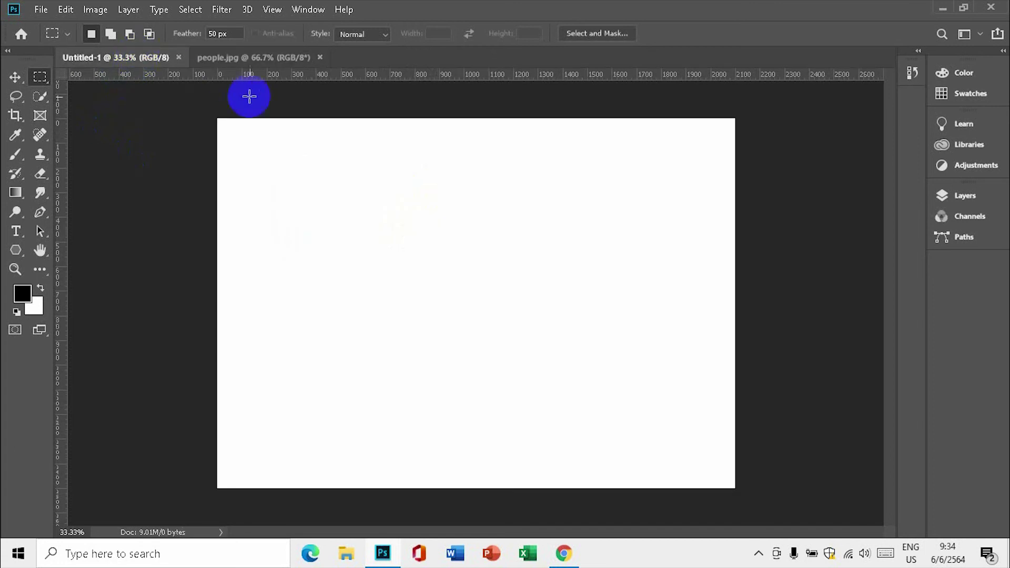
{"action": "left_click", "coordinate": [248, 58]}
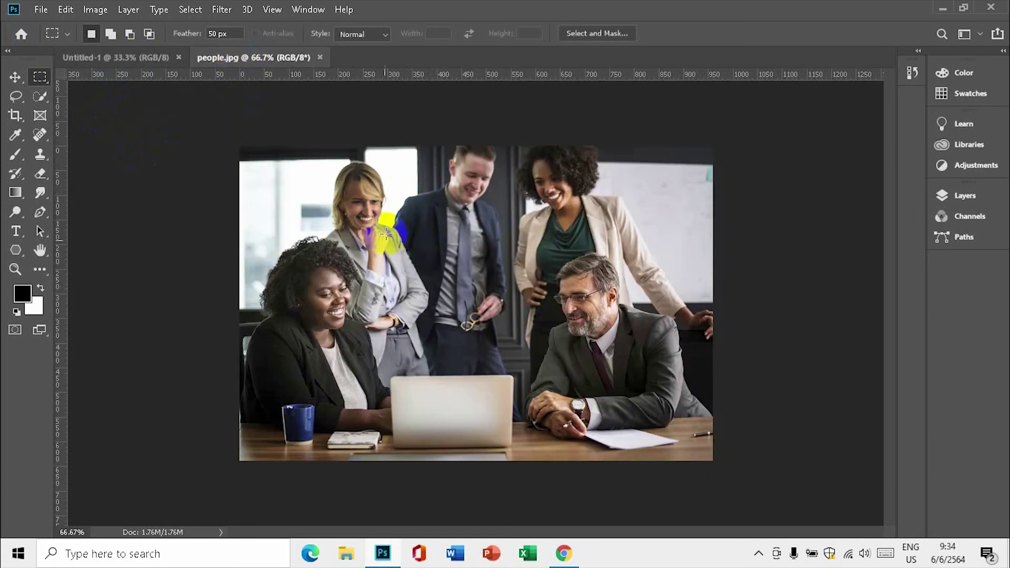
{"action": "left_click", "coordinate": [221, 34]}
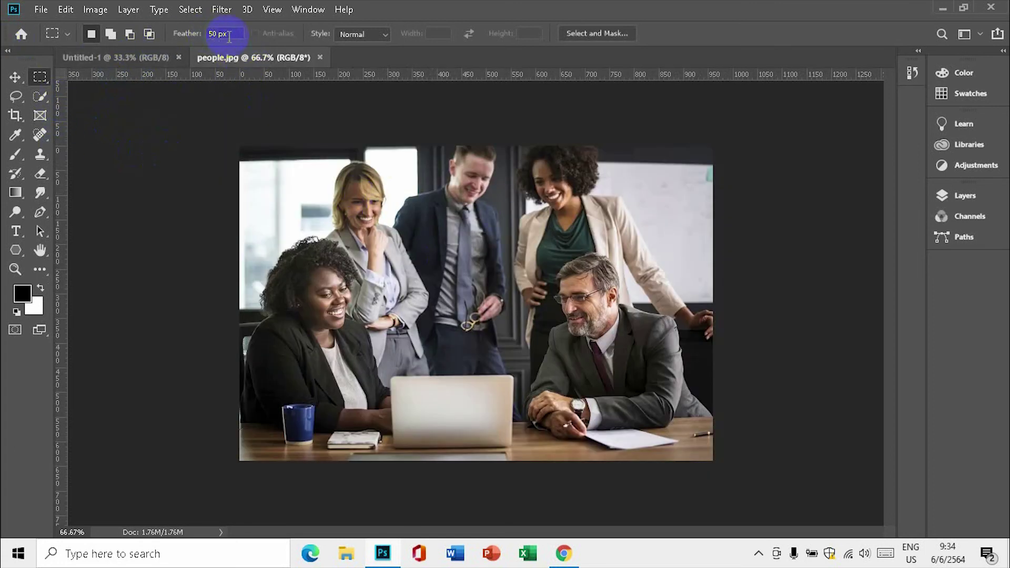
Set Feather to 0 px and frame the seated man with a sharp-cornered rectangle
{"action": "left_click", "coordinate": [150, 34]}
{"action": "type", "text": "0"}
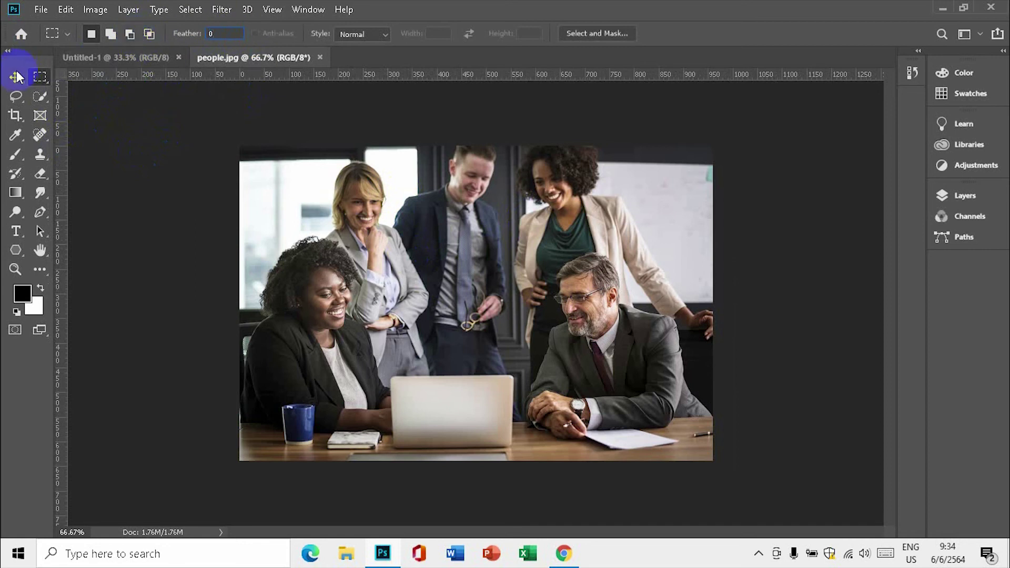
{"action": "left_click", "coordinate": [15, 77]}
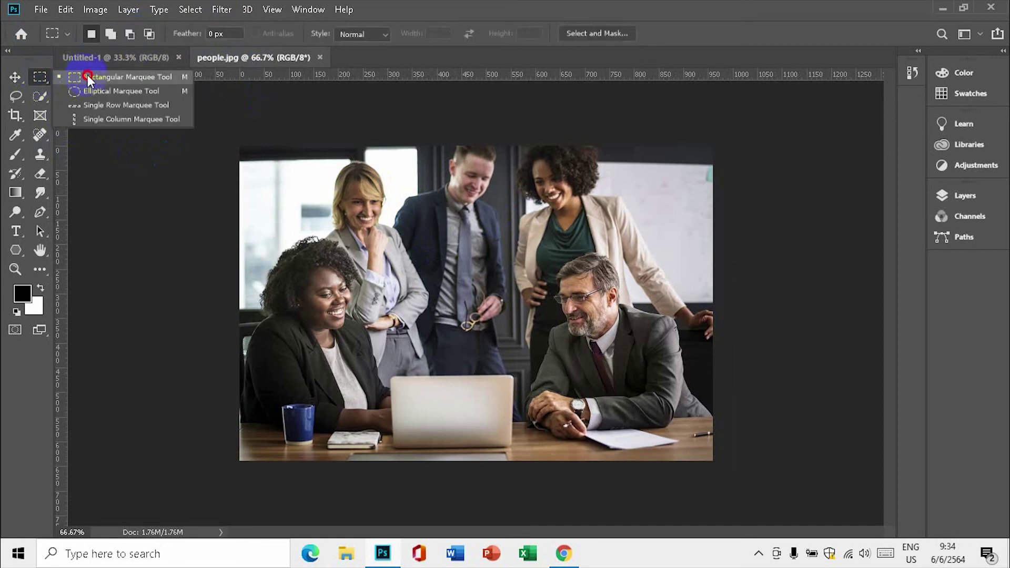
{"action": "left_click", "coordinate": [88, 74]}
{"action": "left_click_drag", "start_coordinate": [472, 235], "coordinate": [681, 431]}
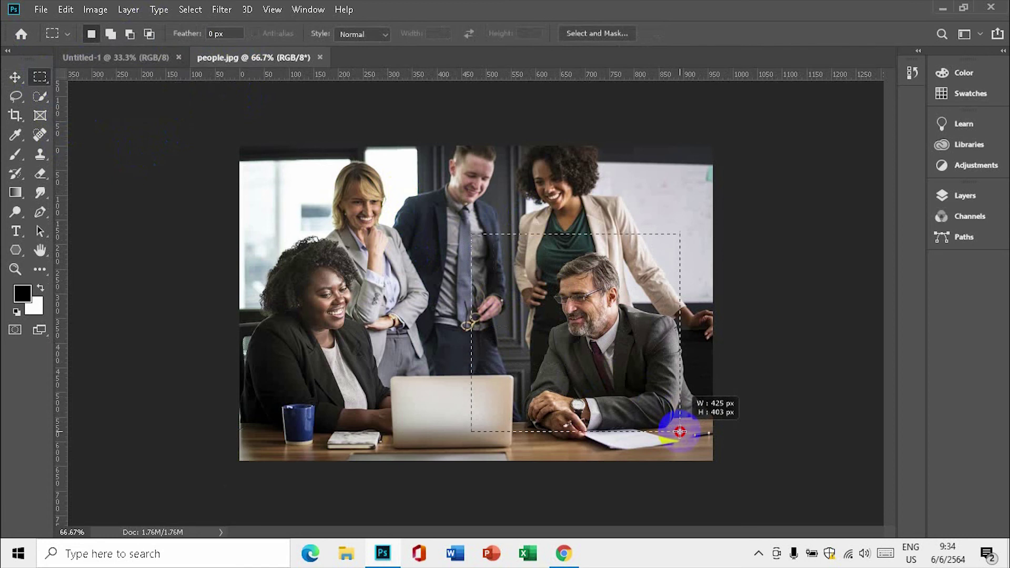
{"action": "left_click_drag", "start_coordinate": [679, 432], "coordinate": [680, 432]}
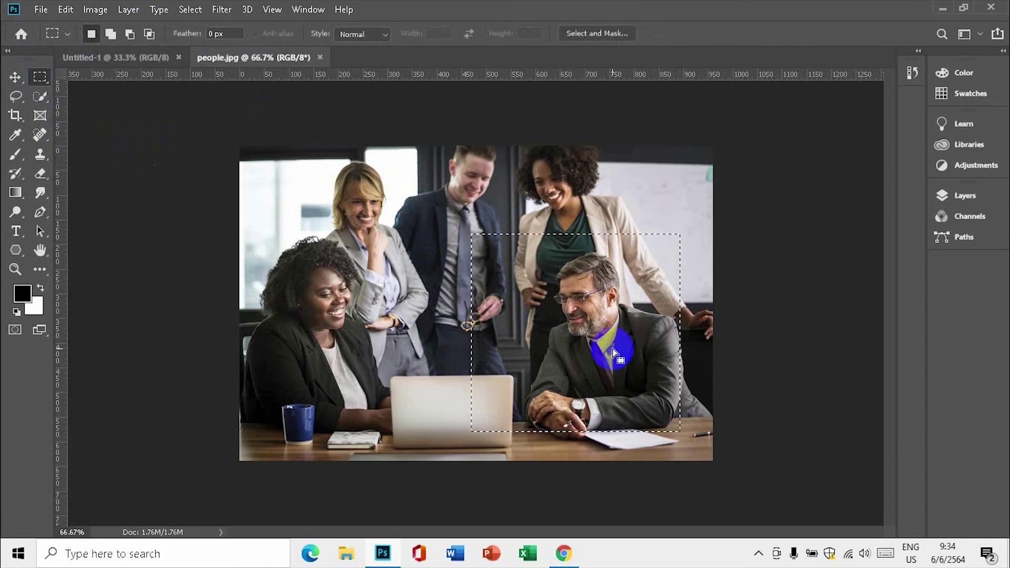
{"action": "left_click_drag", "start_coordinate": [613, 352], "coordinate": [633, 337]}
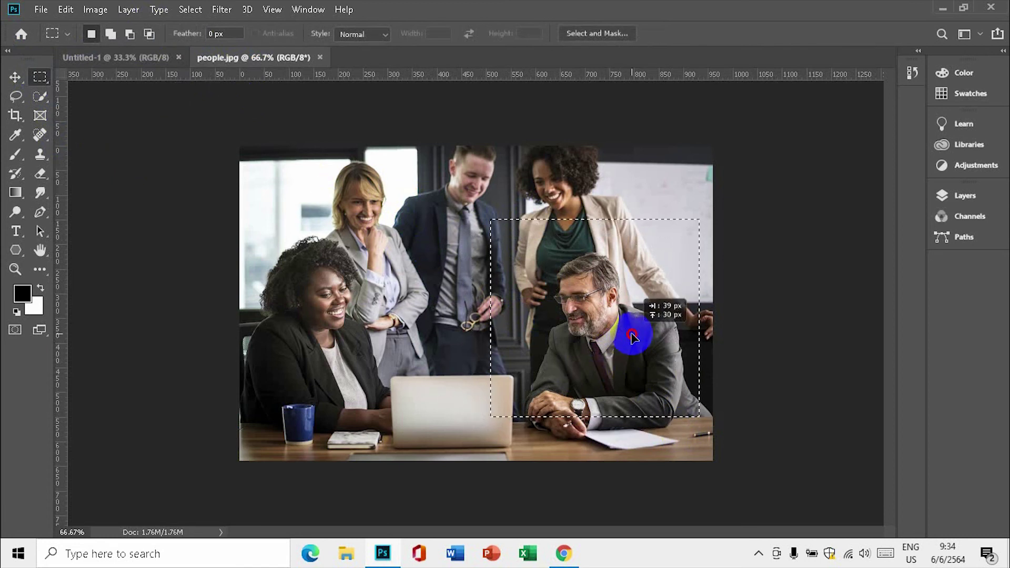
Move the seated-man crop into Untitled-1 as Layer 1, enlarged to about 209%
{"action": "left_click", "coordinate": [15, 78]}
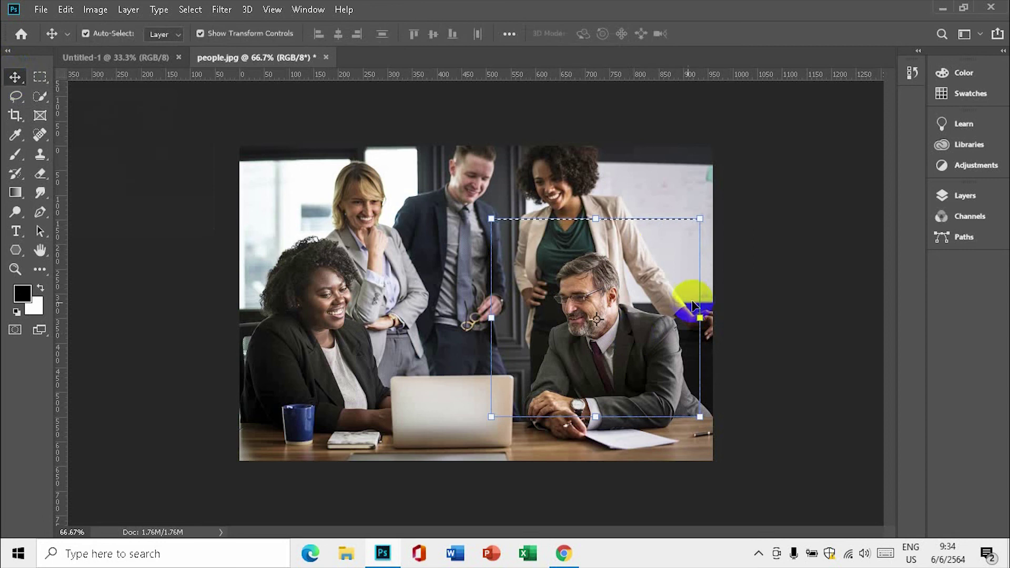
{"action": "mouse_move", "coordinate": [631, 308]}
{"action": "left_mouse_down"}
{"action": "mouse_move", "coordinate": [153, 58]}
{"action": "mouse_move", "coordinate": [415, 267]}
{"action": "left_mouse_up"}
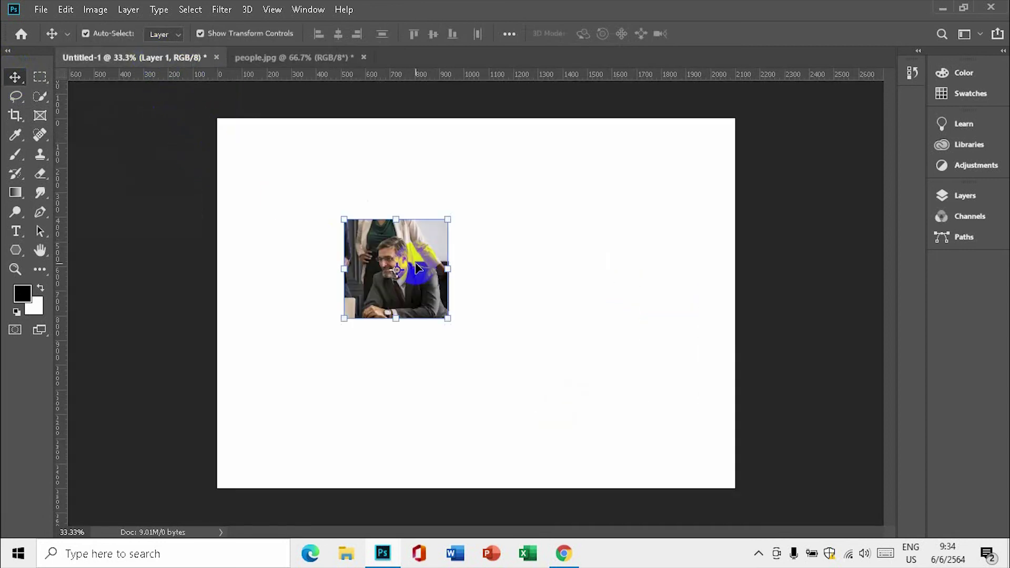
{"action": "left_click_drag", "start_coordinate": [448, 318], "coordinate": [562, 426]}
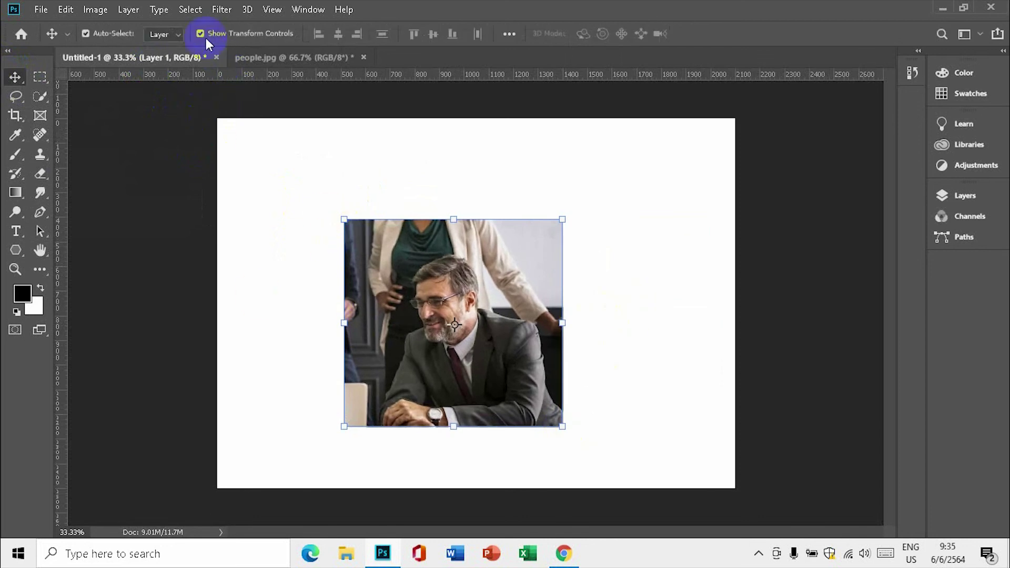
{"action": "left_click", "coordinate": [200, 33]}
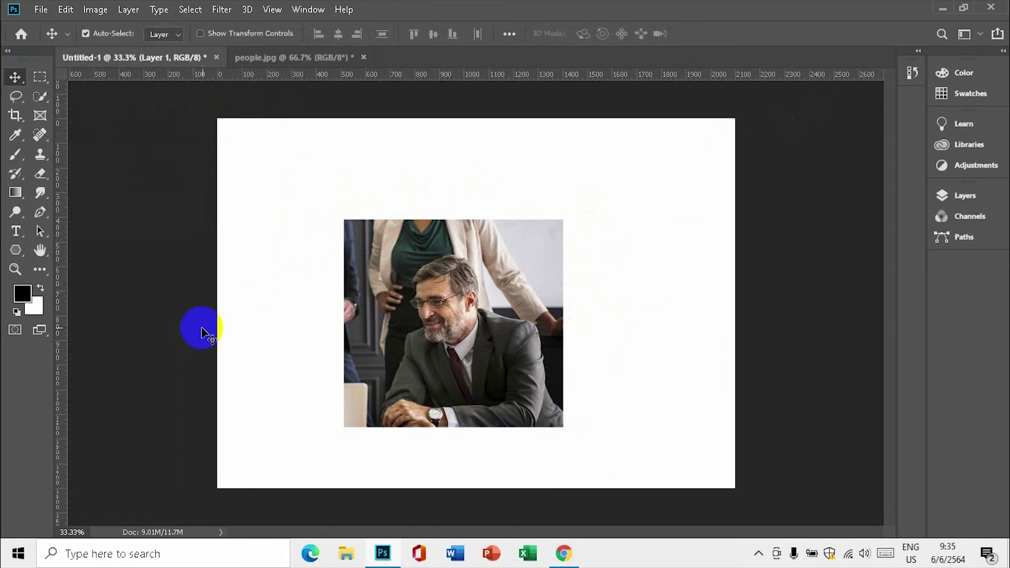
{"action": "left_click", "coordinate": [500, 411]}
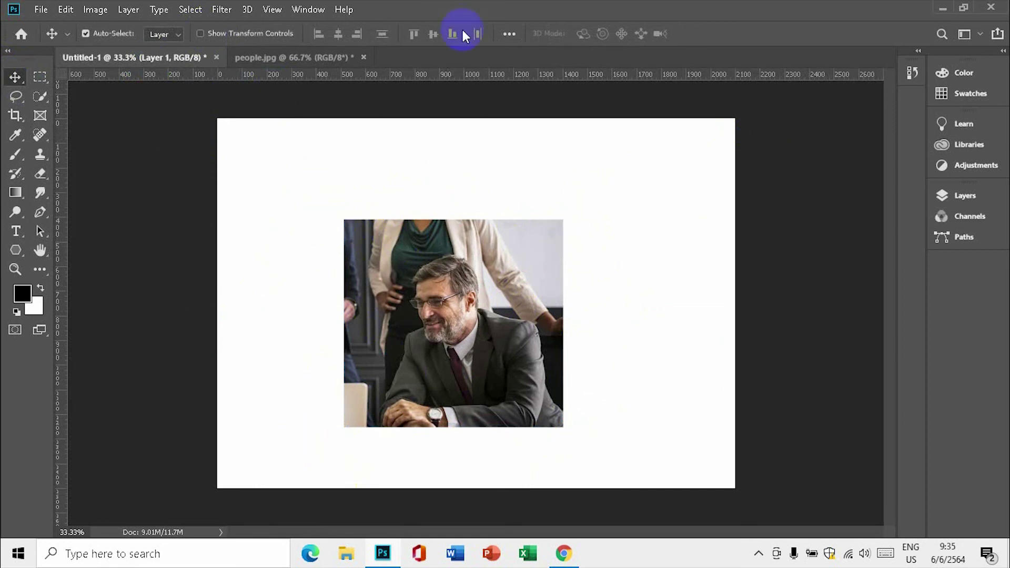
On people.jpg, deselect and draw a 50 px feathered marquee around the seated man
{"action": "left_click", "coordinate": [41, 79]}
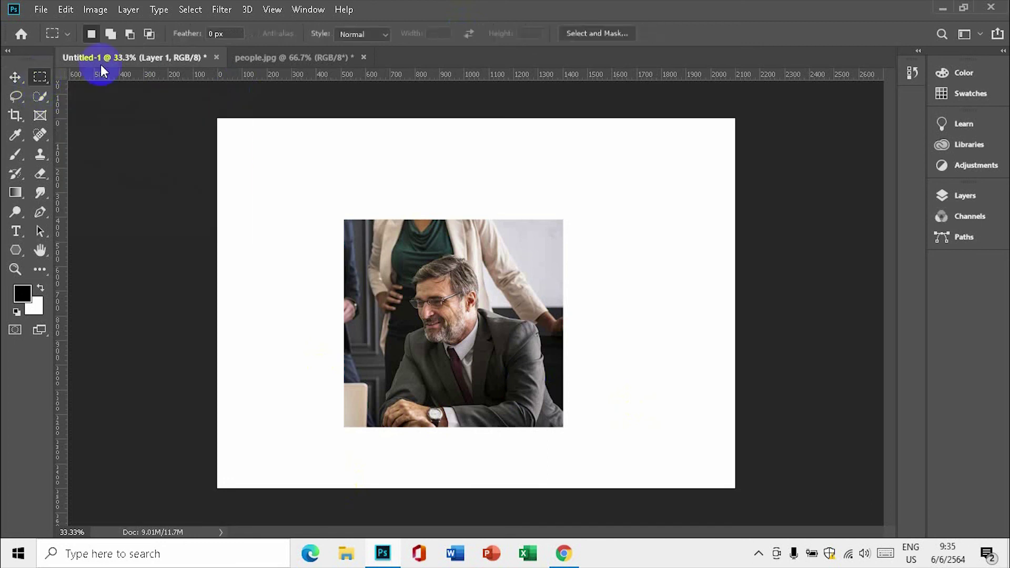
{"action": "left_click", "coordinate": [263, 52]}
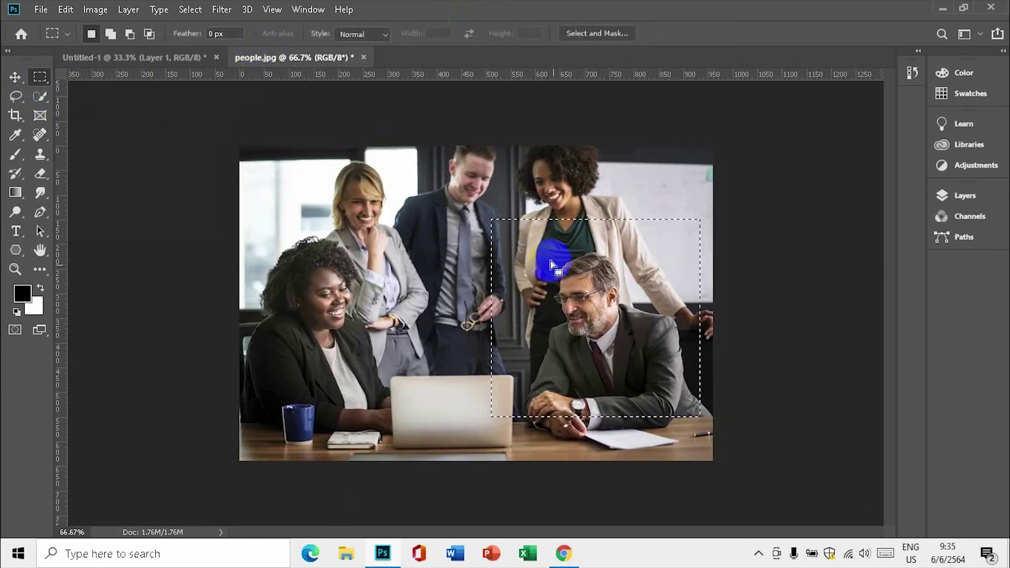
{"action": "left_click", "coordinate": [542, 289]}
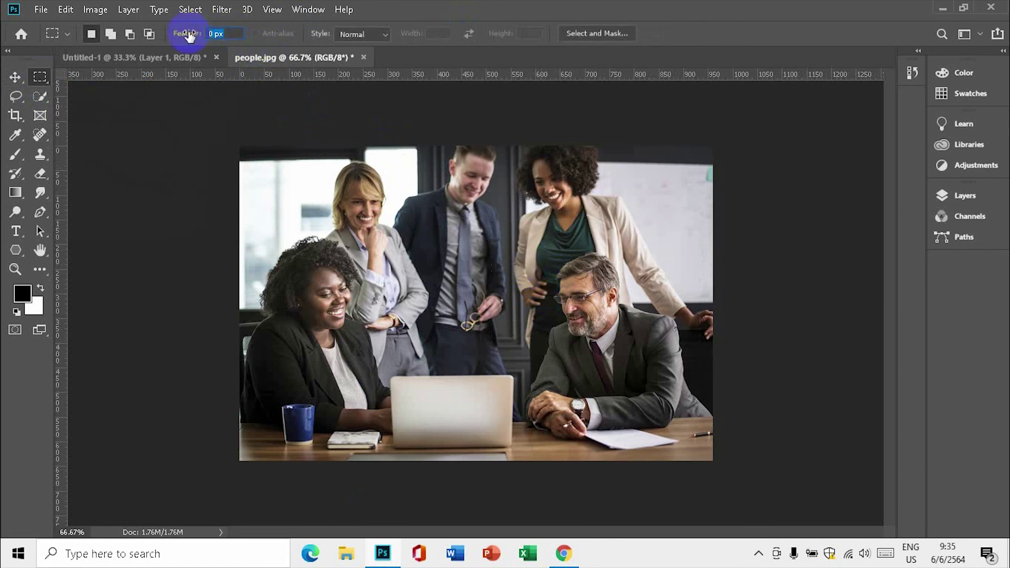
{"action": "type", "text": "50"}
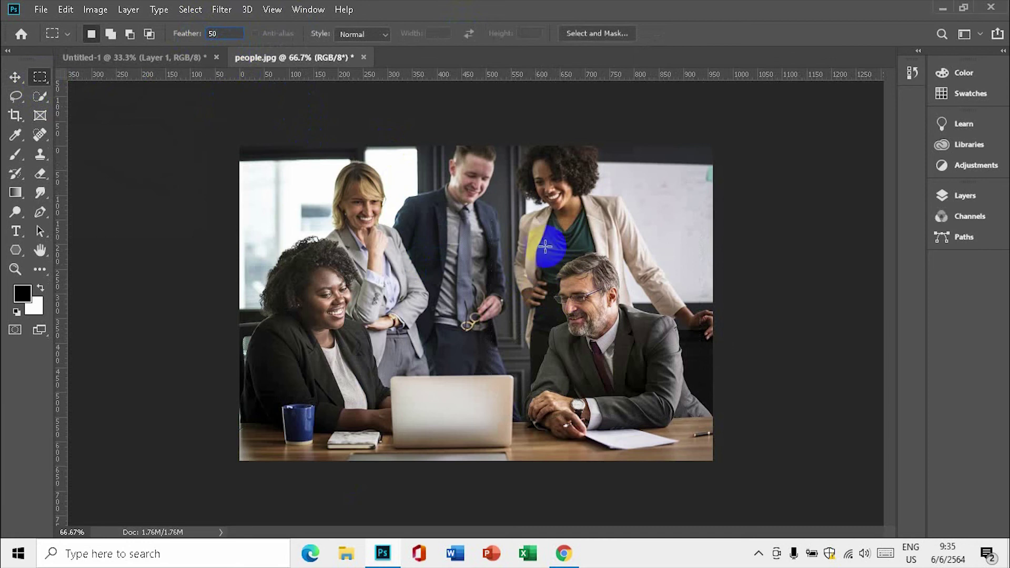
{"action": "mouse_move", "coordinate": [508, 250]}
{"action": "left_mouse_down"}
{"action": "mouse_move", "coordinate": [645, 403]}
{"action": "mouse_move", "coordinate": [678, 416]}
{"action": "left_mouse_up"}
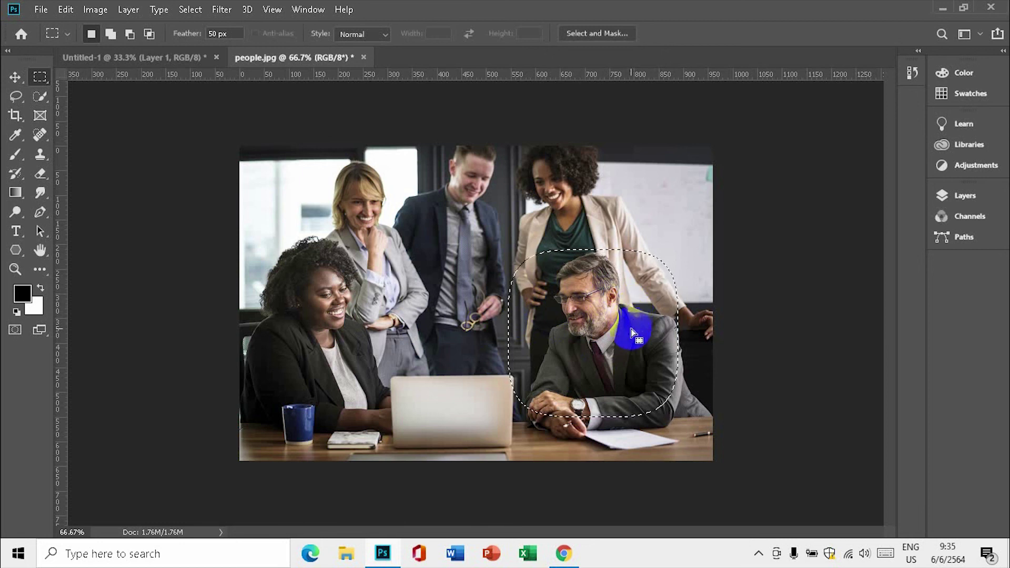
Drag the feathered seated man into Untitled-1 as Layer 2, beside the sharp crop
{"action": "left_click", "coordinate": [14, 79]}
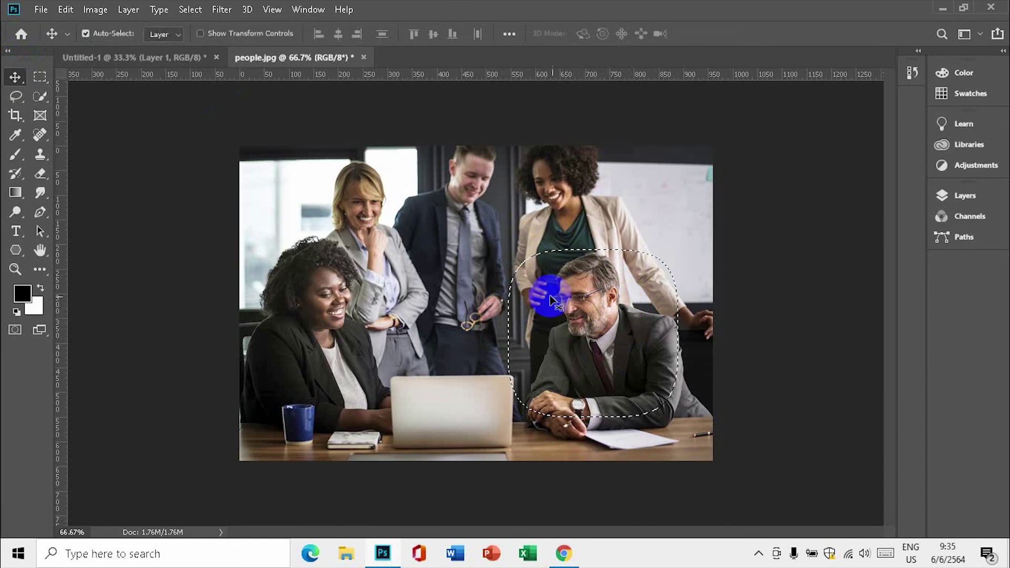
{"action": "mouse_move", "coordinate": [541, 293]}
{"action": "left_mouse_down"}
{"action": "mouse_move", "coordinate": [113, 71]}
{"action": "mouse_move", "coordinate": [333, 176]}
{"action": "left_mouse_up"}
{"action": "left_click_drag", "start_coordinate": [634, 274], "coordinate": [634, 274]}
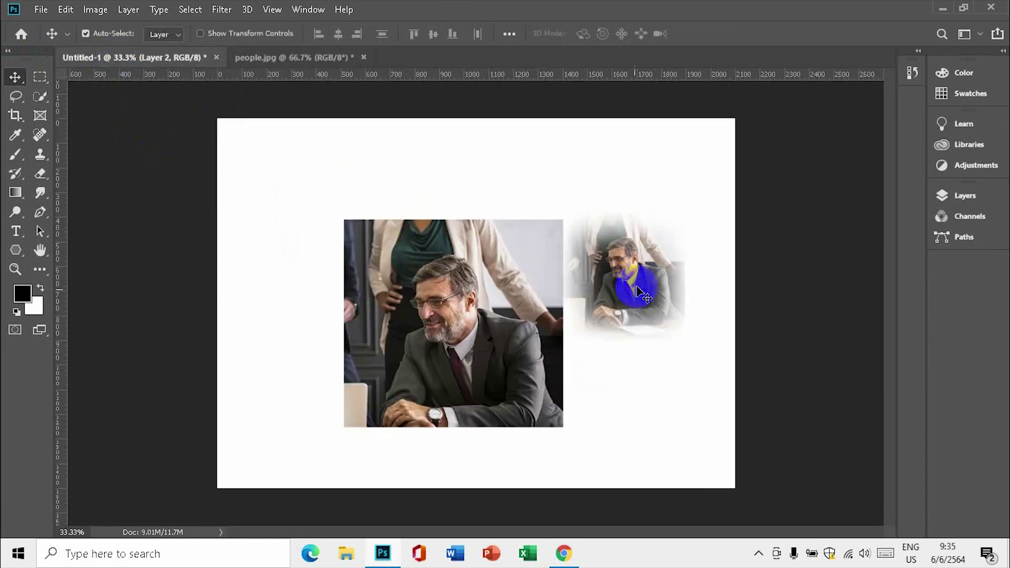
{"action": "left_click_drag", "start_coordinate": [428, 316], "coordinate": [354, 288]}
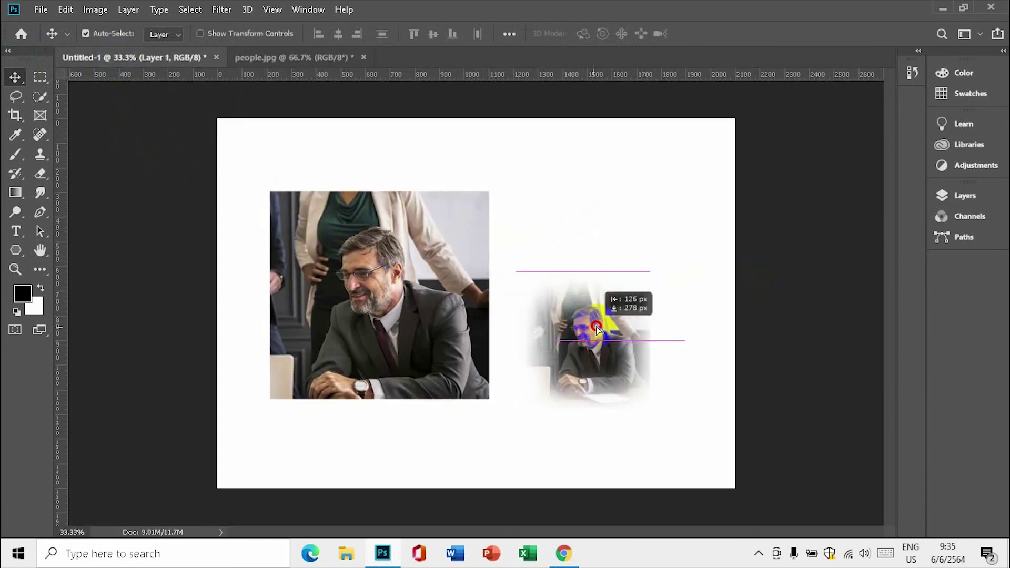
{"action": "left_click_drag", "start_coordinate": [664, 269], "coordinate": [664, 316]}
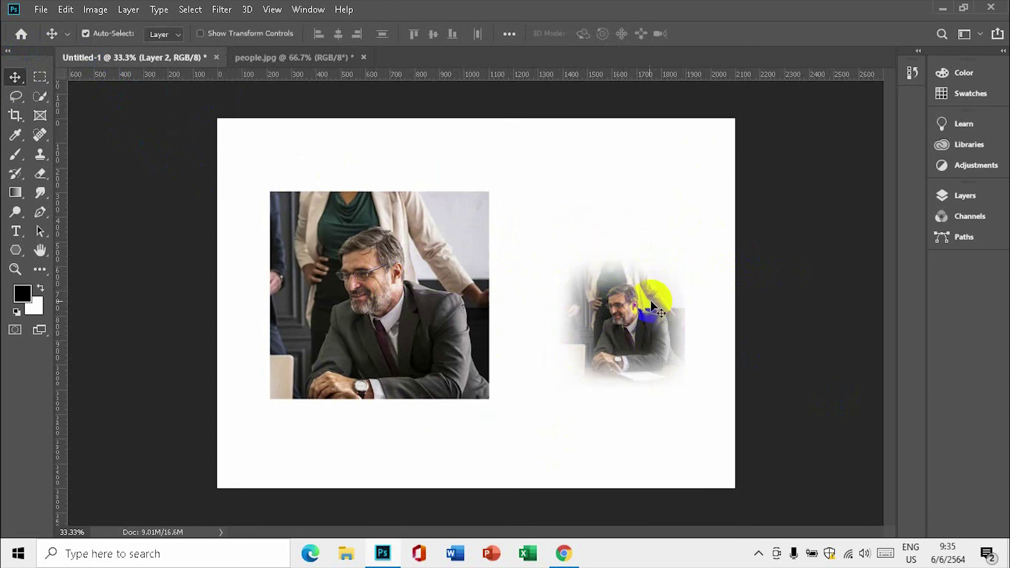
{"action": "left_click_drag", "start_coordinate": [648, 339], "coordinate": [648, 303]}
{"action": "left_click", "coordinate": [428, 293]}
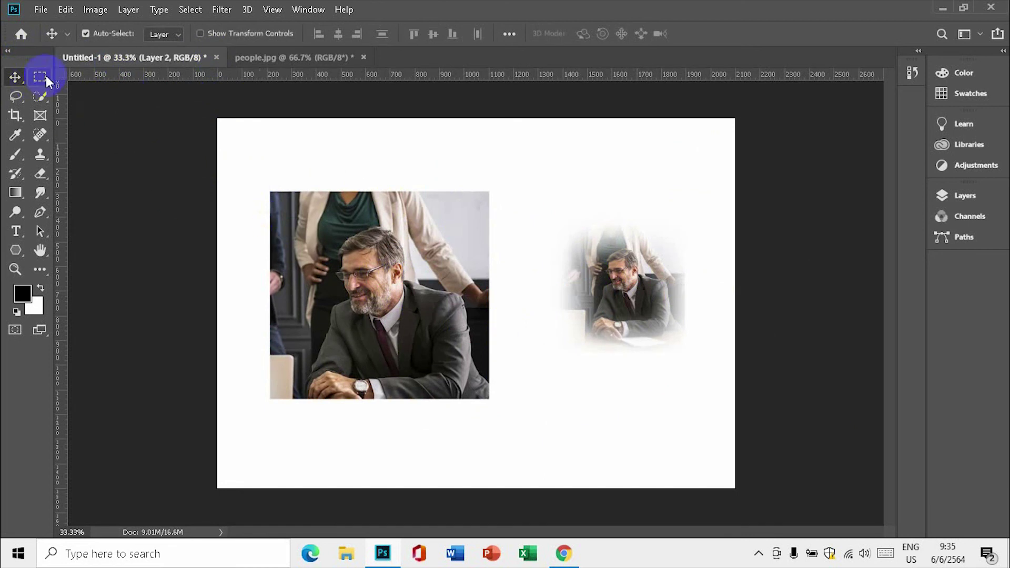
Delete both man photo layers from Untitled-1
{"action": "left_click", "coordinate": [424, 244]}
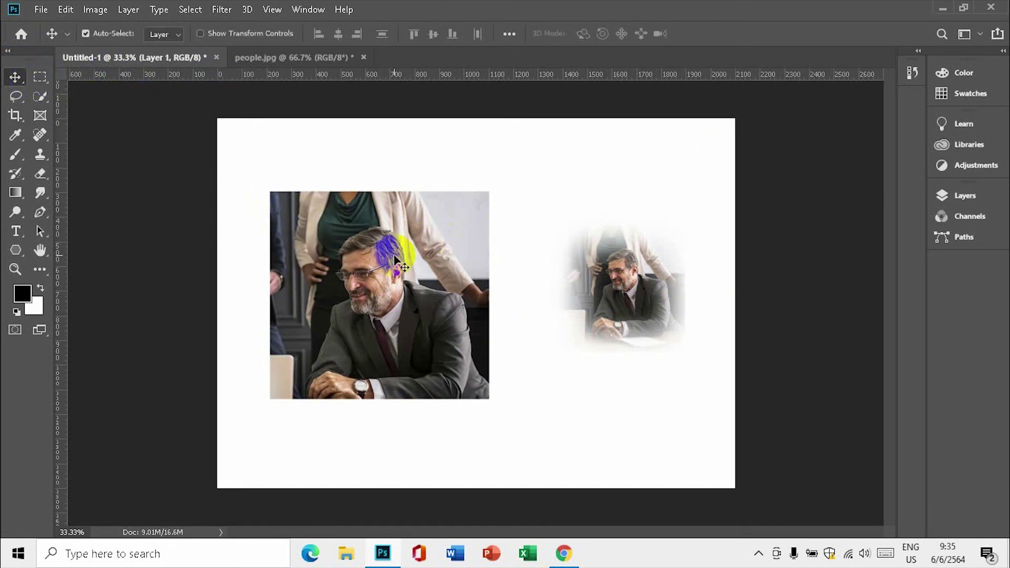
{"action": "key", "text": "Delete"}
{"action": "left_click", "coordinate": [576, 287]}
{"action": "key", "text": "Delete"}
Pick the Rectangular Marquee tool, edit its feather amount, and show the Layers panel
{"action": "left_click", "coordinate": [46, 79]}
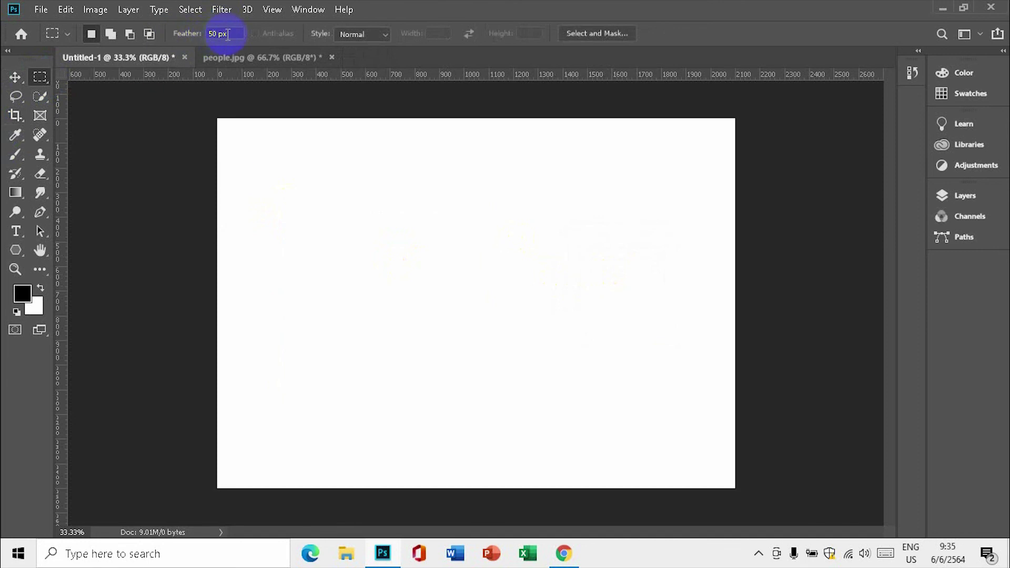
{"action": "left_click", "coordinate": [226, 33]}
{"action": "left_click", "coordinate": [328, 185]}
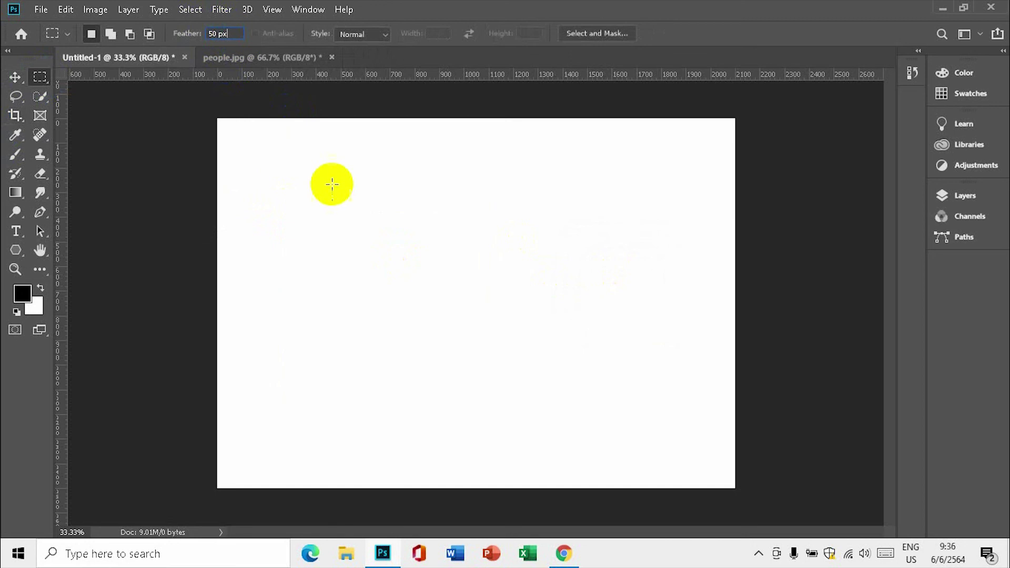
{"action": "left_click", "coordinate": [968, 193]}
Add an empty Layer 1 and draw, then clear, a trial rectangular selection
{"action": "left_click", "coordinate": [882, 341]}
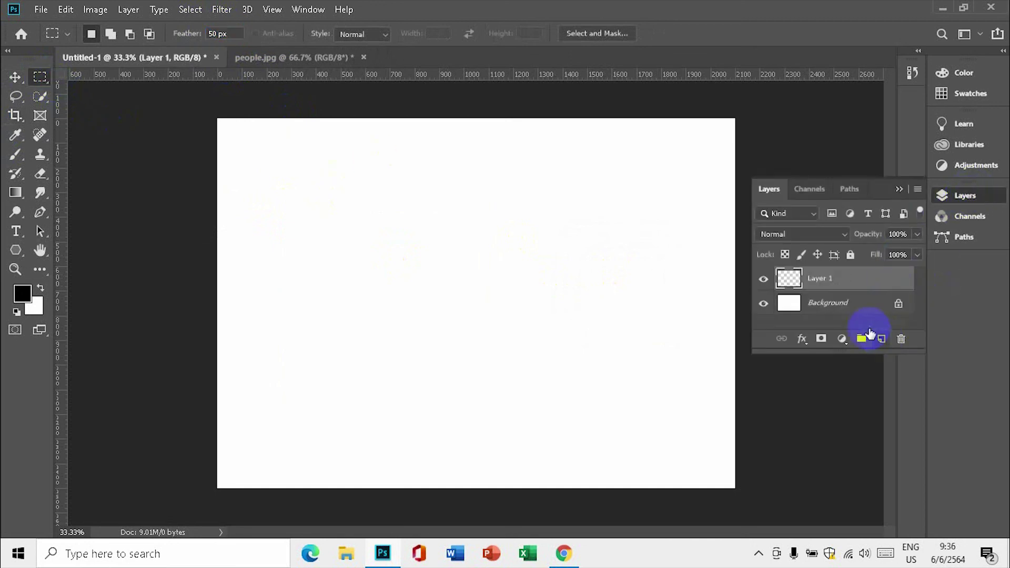
{"action": "mouse_move", "coordinate": [322, 202]}
{"action": "left_mouse_down"}
{"action": "mouse_move", "coordinate": [338, 250]}
{"action": "mouse_move", "coordinate": [574, 227]}
{"action": "left_mouse_up"}
{"action": "left_click", "coordinate": [613, 289]}
{"action": "type", "text": "0"}
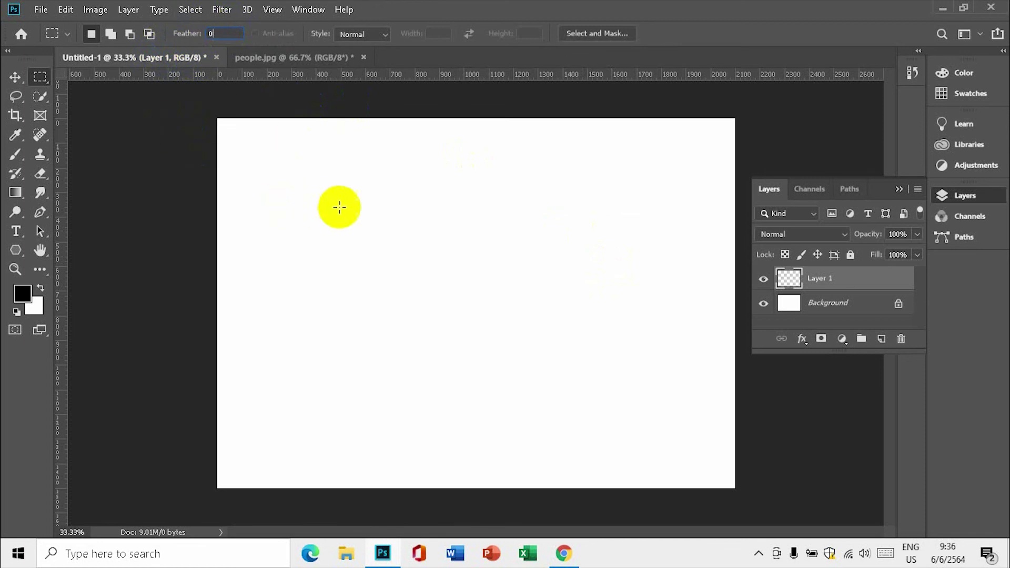
Fill a wide rectangle across the upper canvas with black, then deselect
{"action": "mouse_move", "coordinate": [342, 209]}
{"action": "left_mouse_down"}
{"action": "mouse_move", "coordinate": [370, 252]}
{"action": "mouse_move", "coordinate": [606, 269]}
{"action": "left_mouse_up"}
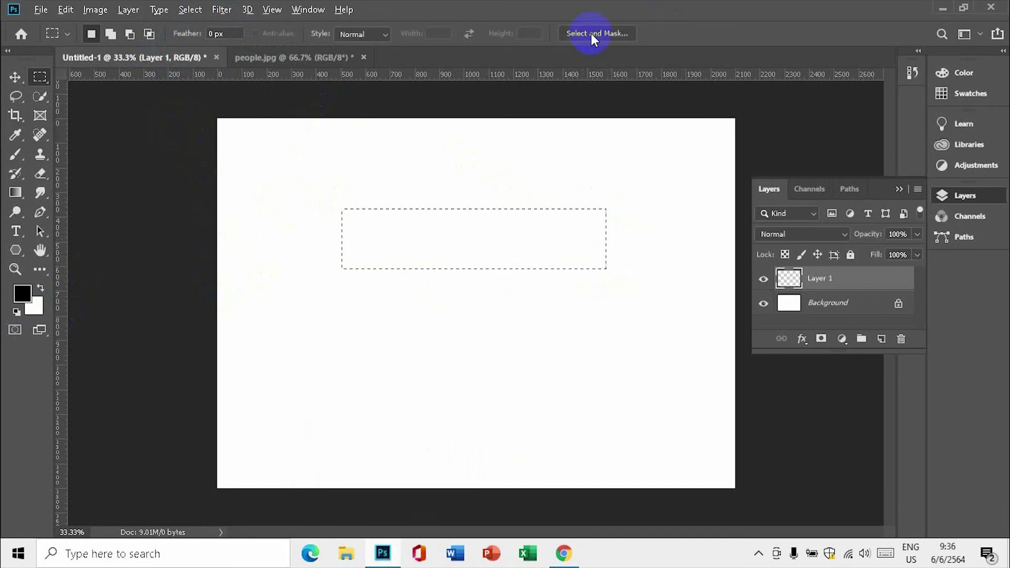
{"action": "key", "text": "alt+BackSpace"}
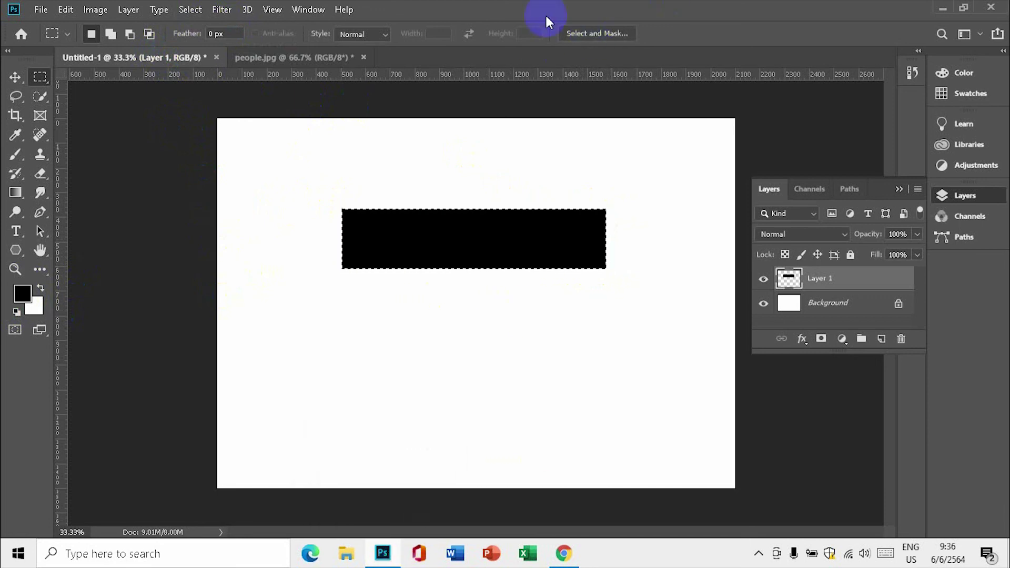
{"action": "left_click", "coordinate": [367, 372]}
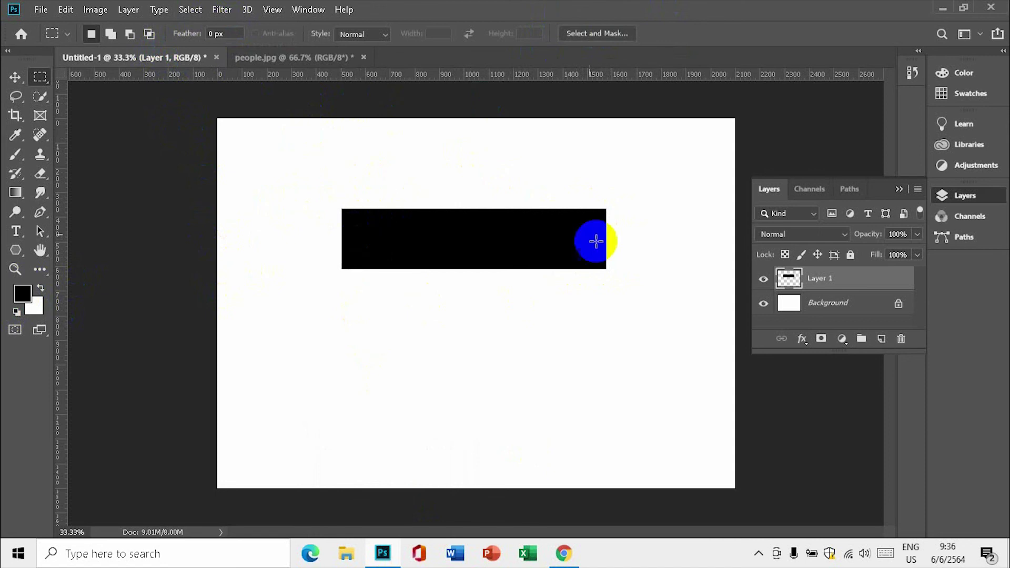
{"action": "left_click", "coordinate": [396, 237]}
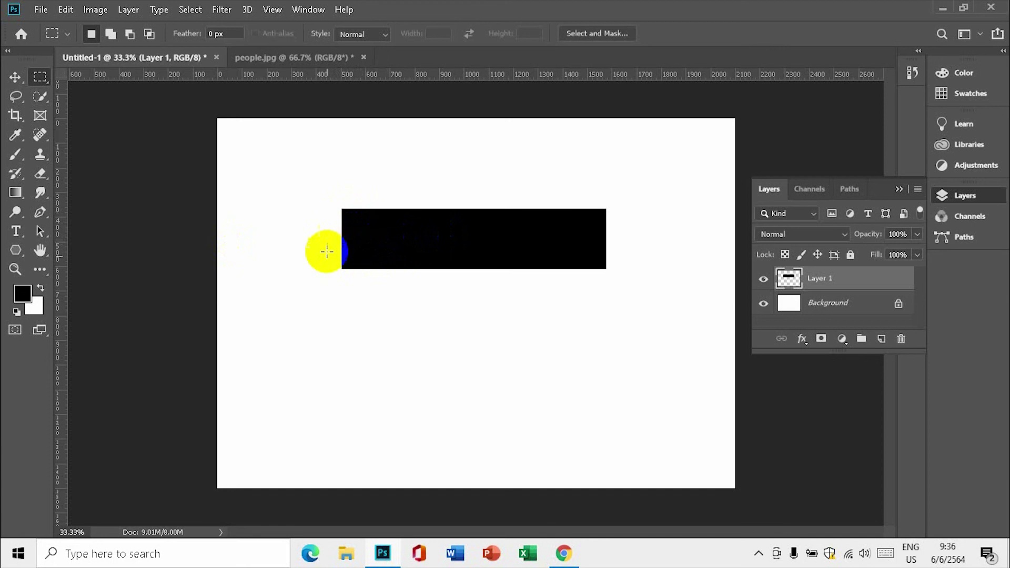
{"action": "left_click", "coordinate": [21, 78]}
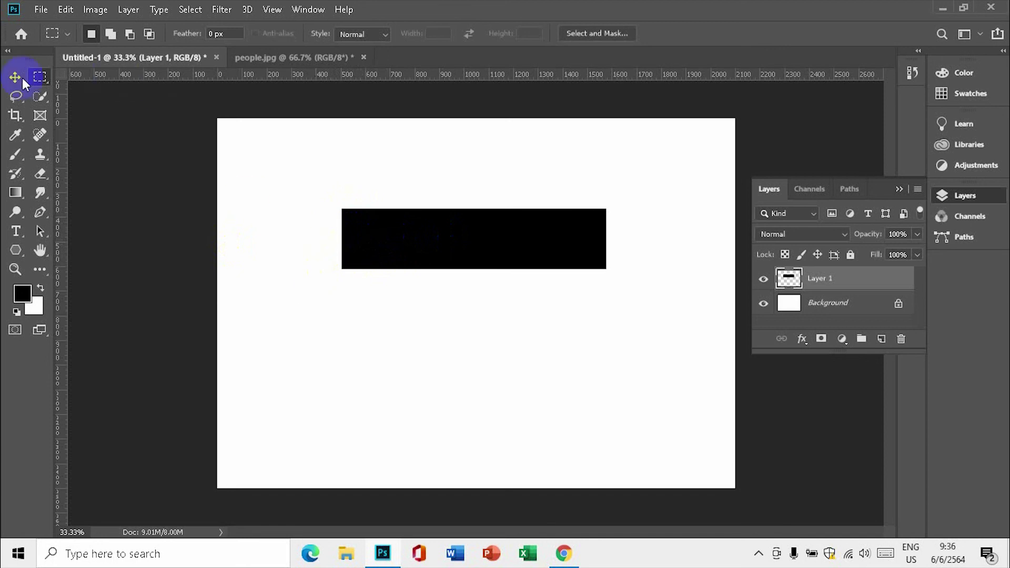
With a 50 px feathered marquee, delete the bar's left and right ends, then deselect
{"action": "left_click", "coordinate": [224, 33]}
{"action": "type", "text": "50"}
{"action": "left_click_drag", "start_coordinate": [309, 179], "coordinate": [367, 309]}
{"action": "key", "text": "Delete"}
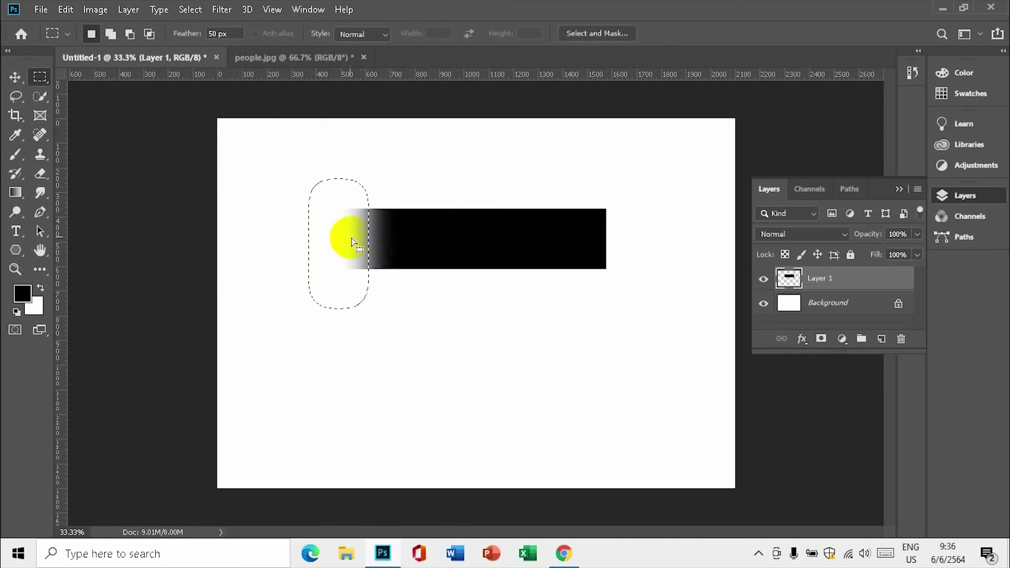
{"action": "mouse_move", "coordinate": [335, 233]}
{"action": "left_mouse_down"}
{"action": "mouse_move", "coordinate": [613, 228]}
{"action": "mouse_move", "coordinate": [605, 237]}
{"action": "left_mouse_up"}
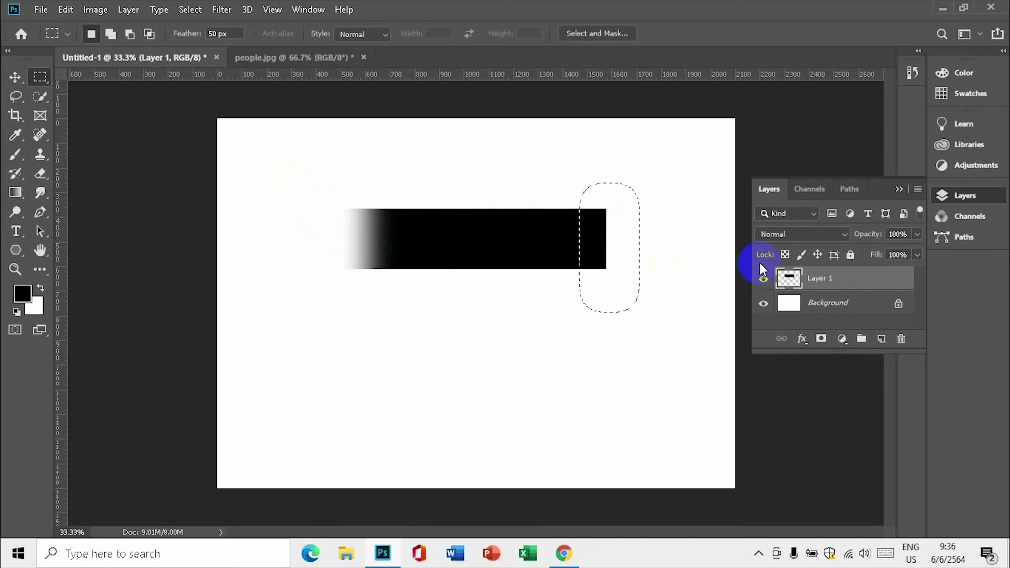
{"action": "key", "text": "Delete"}
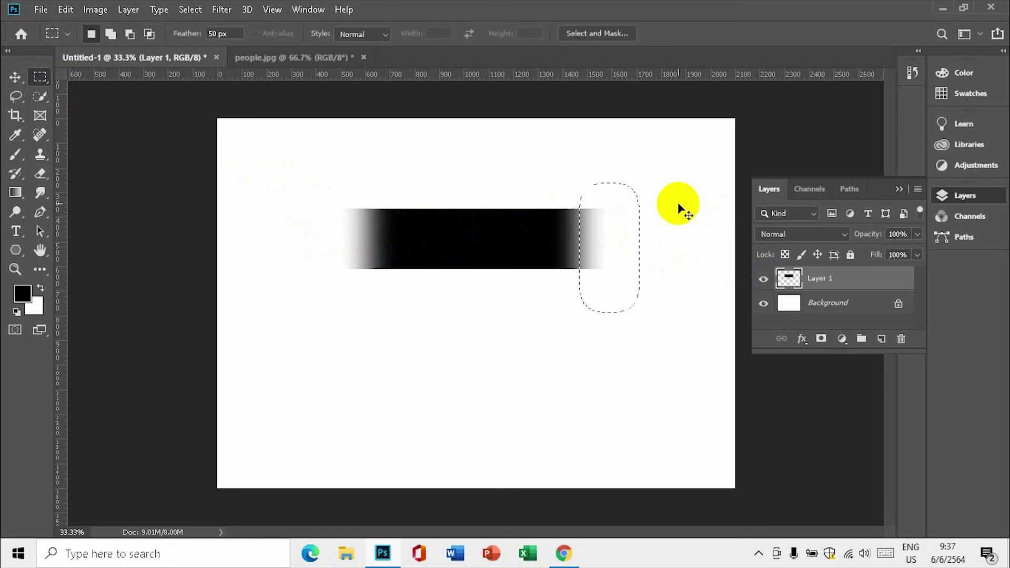
{"action": "left_click", "coordinate": [679, 206]}
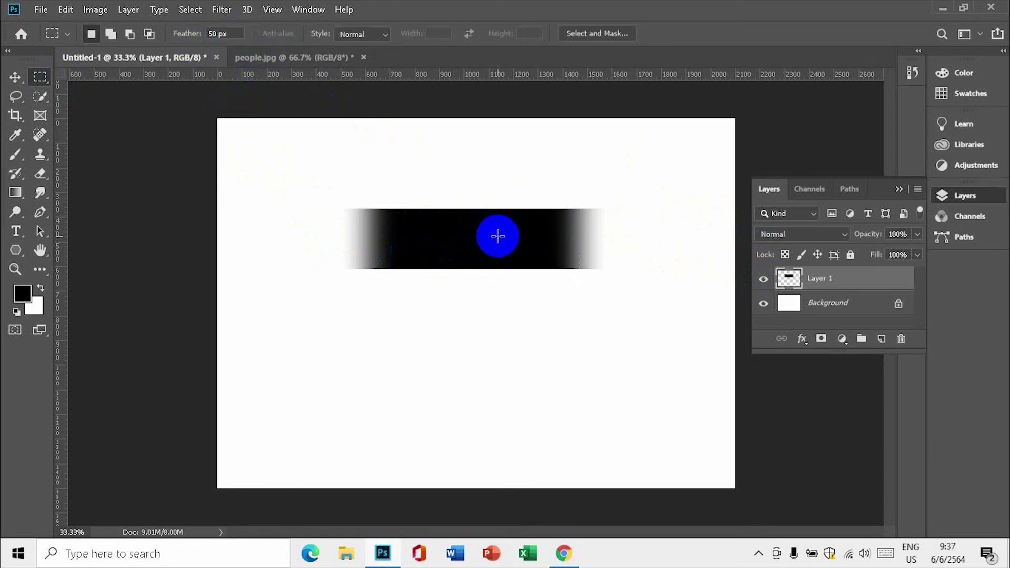
{"action": "left_click", "coordinate": [17, 77]}
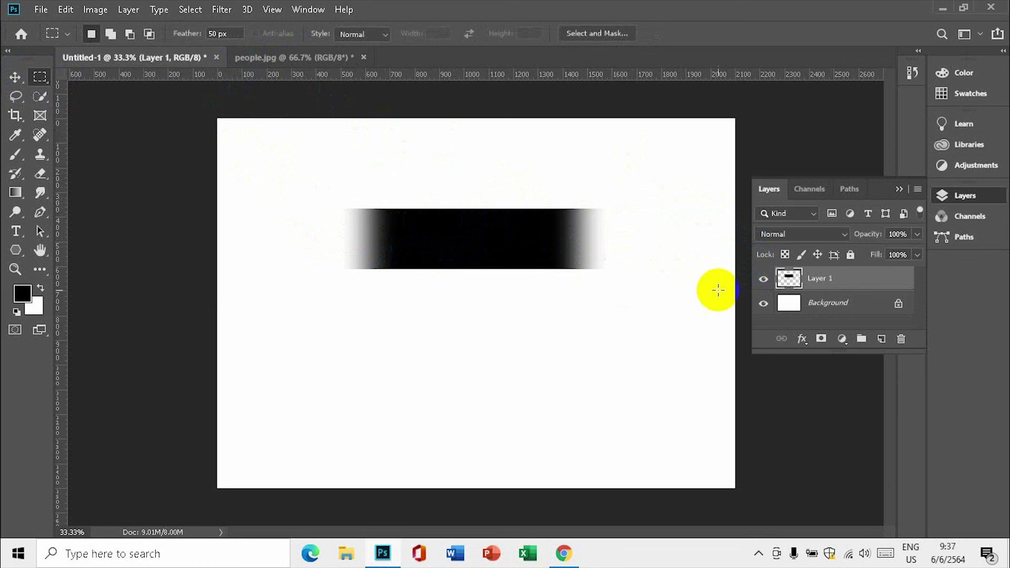
Delete the black bar layer and return to people.jpg
{"action": "left_click", "coordinate": [896, 339]}
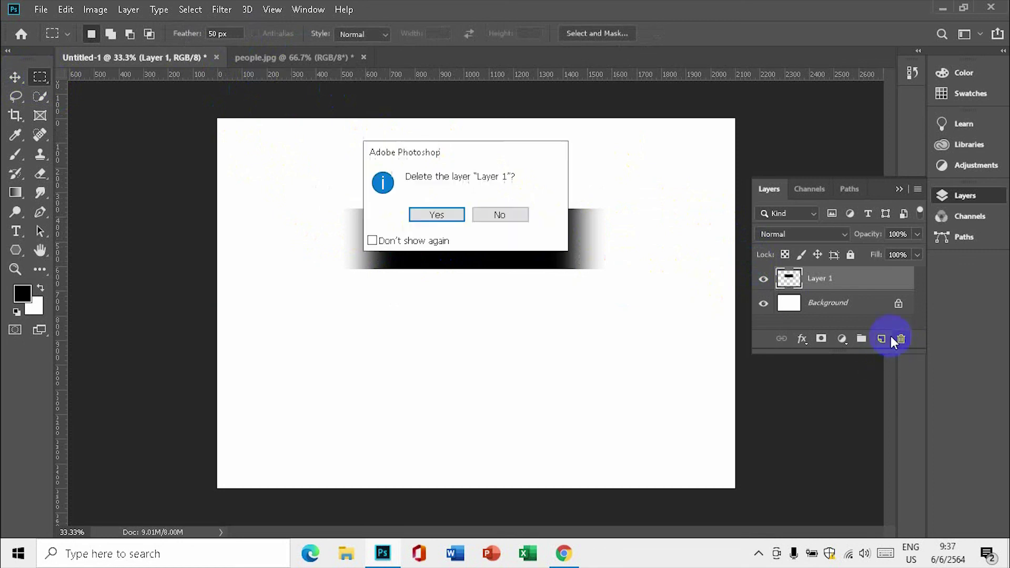
{"action": "left_click", "coordinate": [434, 215]}
{"action": "left_click", "coordinate": [298, 59]}
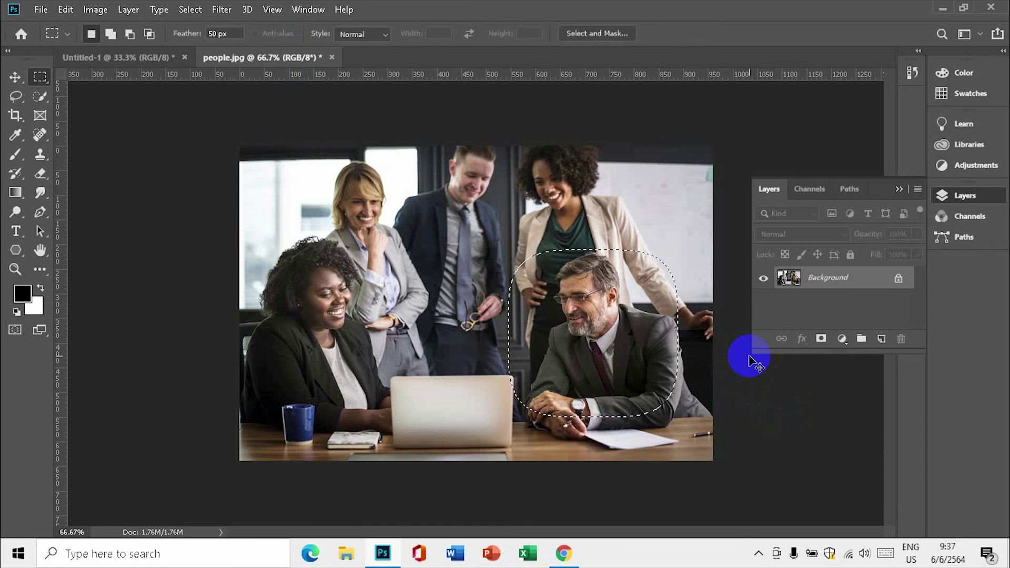
Drop the oval selection, set feather to 0 px, and marquee the seated man
{"action": "left_click", "coordinate": [584, 367]}
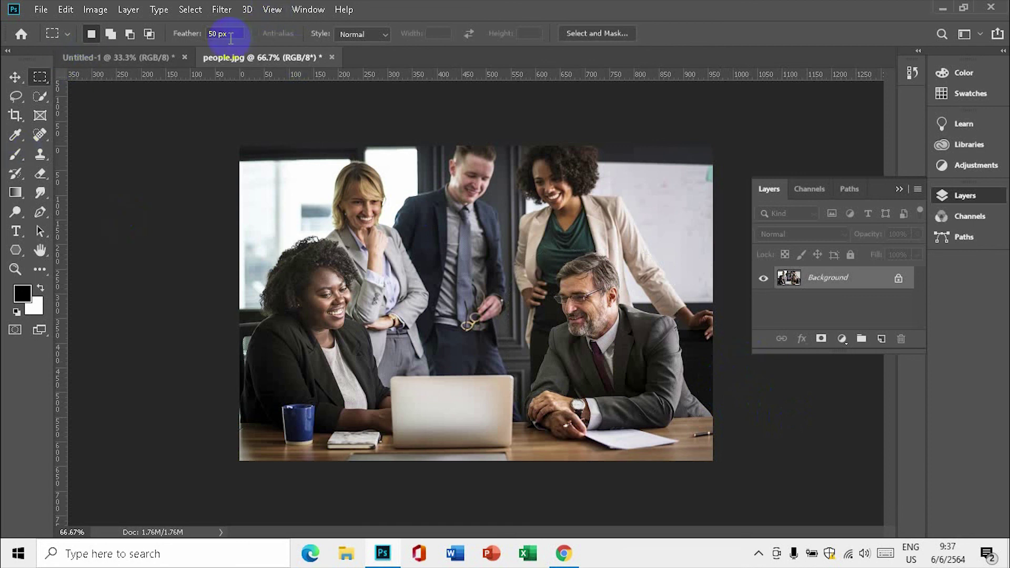
{"action": "type", "text": "0"}
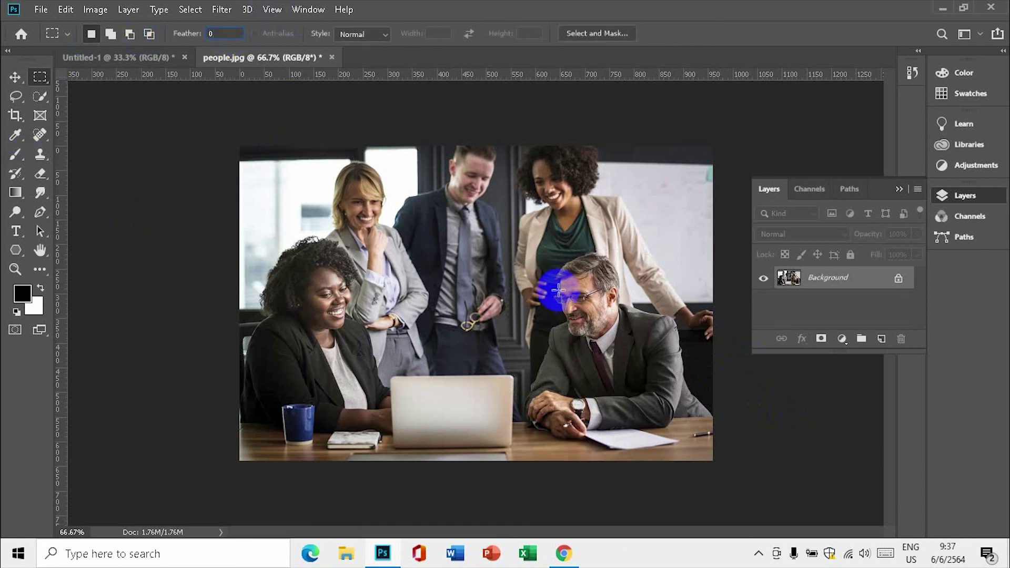
{"action": "left_click_drag", "start_coordinate": [543, 264], "coordinate": [676, 431]}
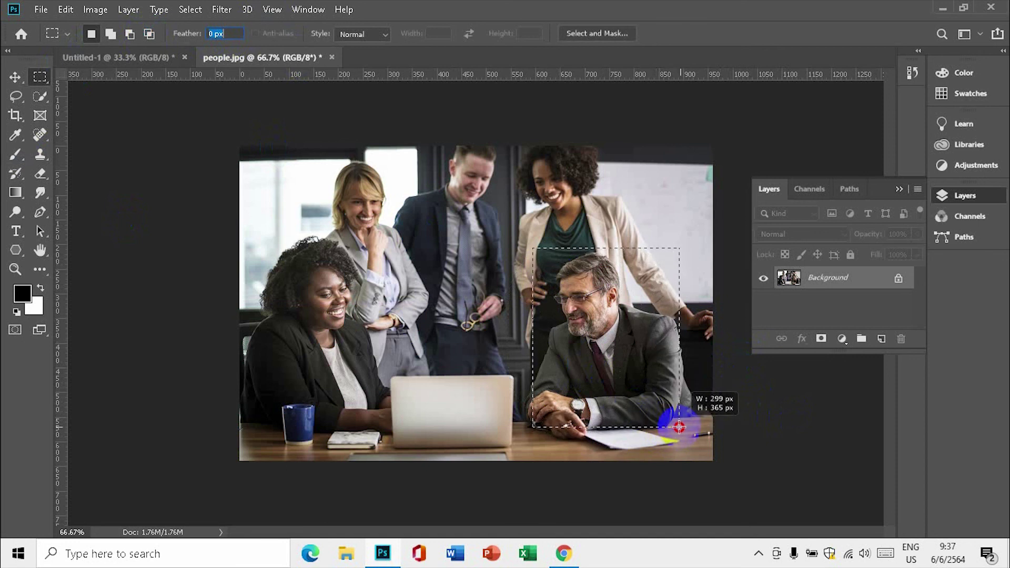
{"action": "left_click_drag", "start_coordinate": [675, 431], "coordinate": [679, 427]}
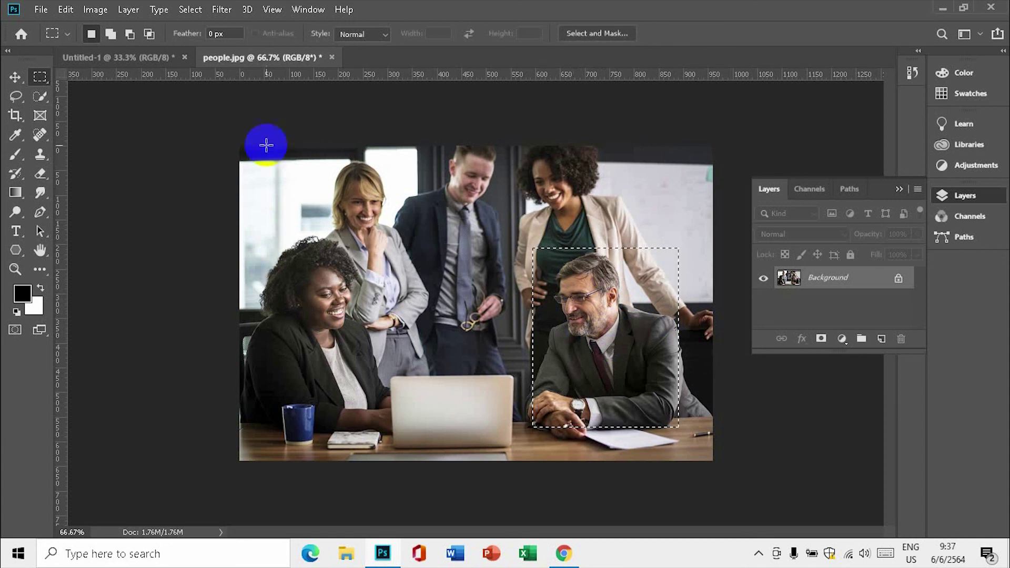
Apply Brightness/Contrast with Brightness -90 to the seated man's rectangle
{"action": "left_click", "coordinate": [95, 9]}
{"action": "mouse_move", "coordinate": [118, 48]}
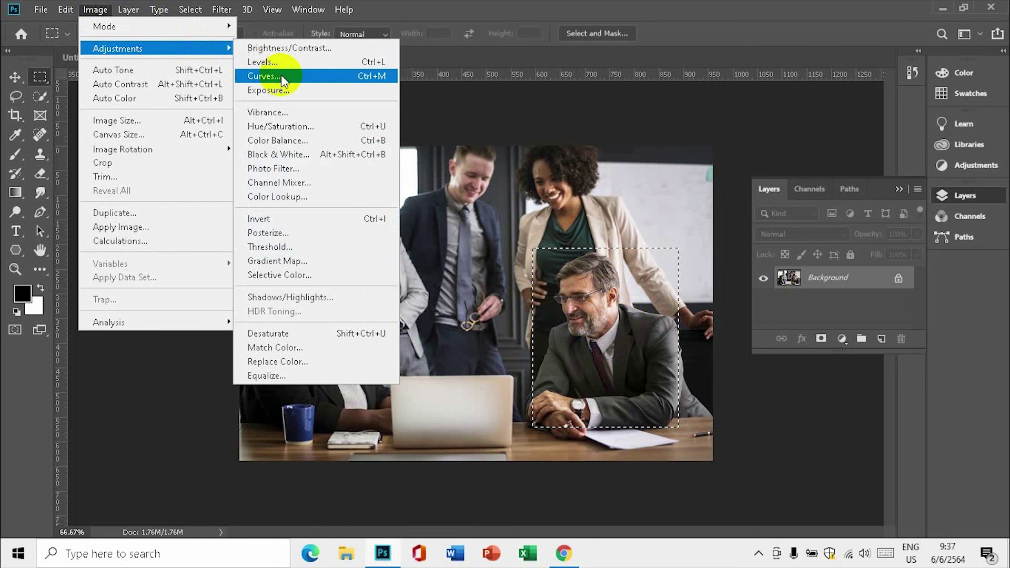
{"action": "left_click", "coordinate": [303, 51]}
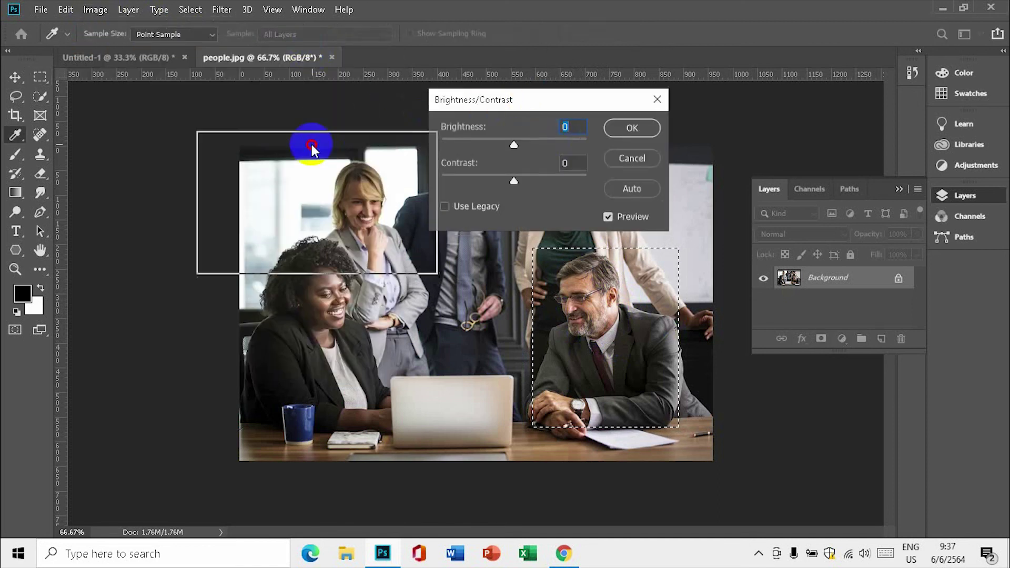
{"action": "left_click_drag", "start_coordinate": [541, 109], "coordinate": [309, 151]}
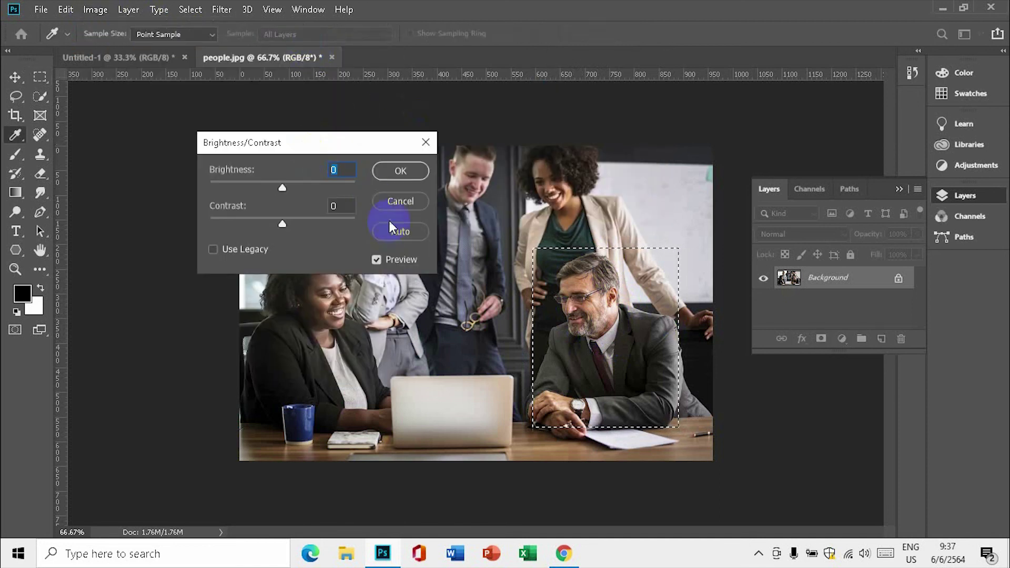
{"action": "left_click", "coordinate": [282, 187]}
{"action": "left_click_drag", "start_coordinate": [283, 187], "coordinate": [353, 208]}
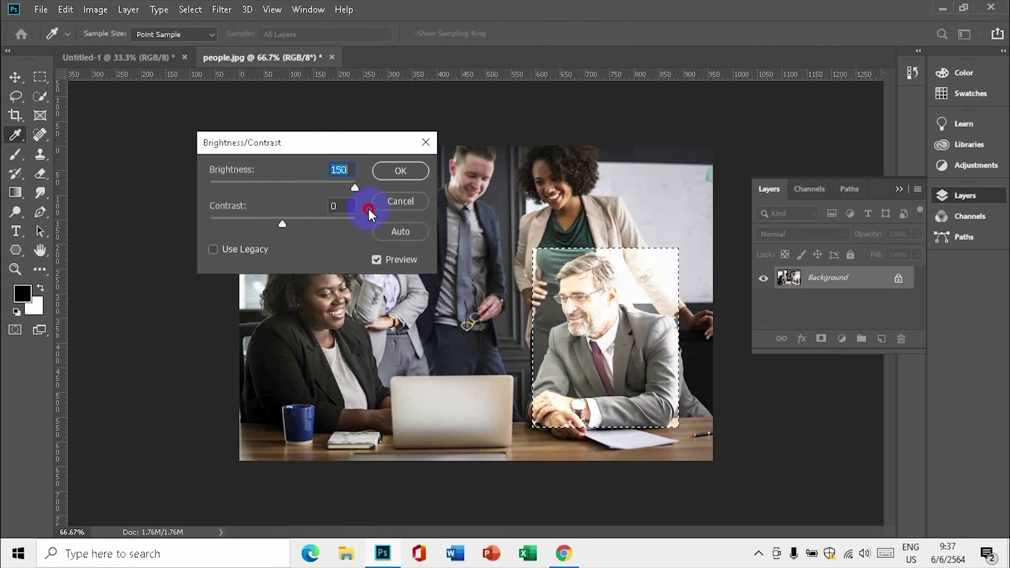
{"action": "mouse_move", "coordinate": [369, 213]}
{"action": "left_mouse_down"}
{"action": "mouse_move", "coordinate": [274, 188]}
{"action": "mouse_move", "coordinate": [231, 191]}
{"action": "mouse_move", "coordinate": [240, 190]}
{"action": "left_mouse_up"}
{"action": "left_click", "coordinate": [396, 177]}
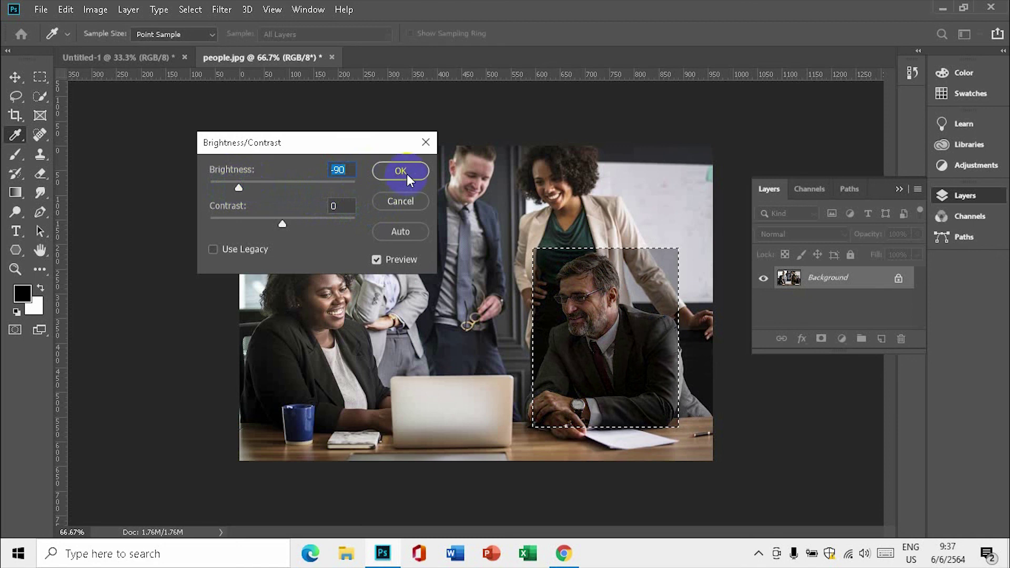
{"action": "left_click", "coordinate": [407, 173]}
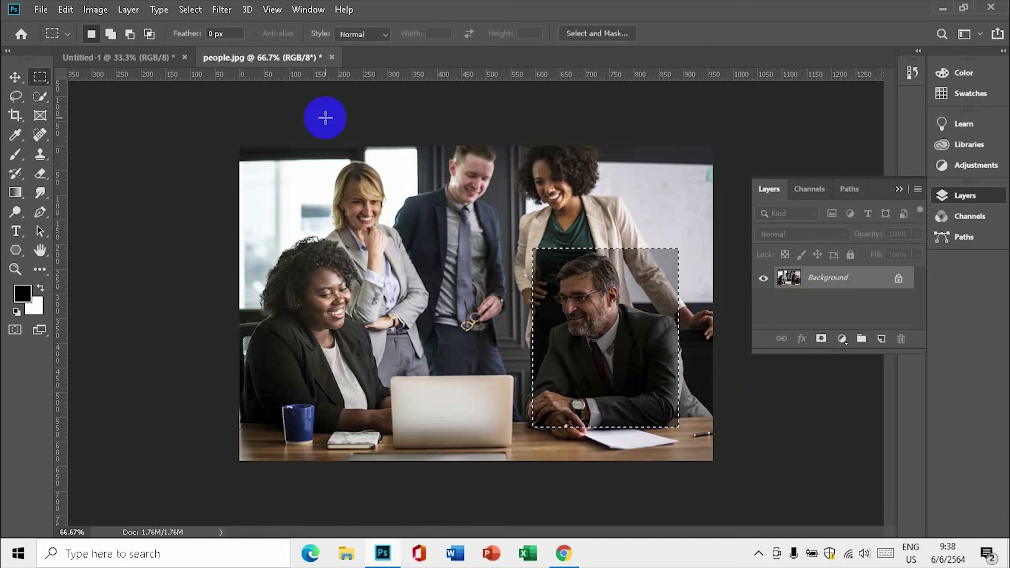
Open and dismiss the Select menu, then invert the selection with Ctrl+Shift+I
{"action": "left_click", "coordinate": [194, 10]}
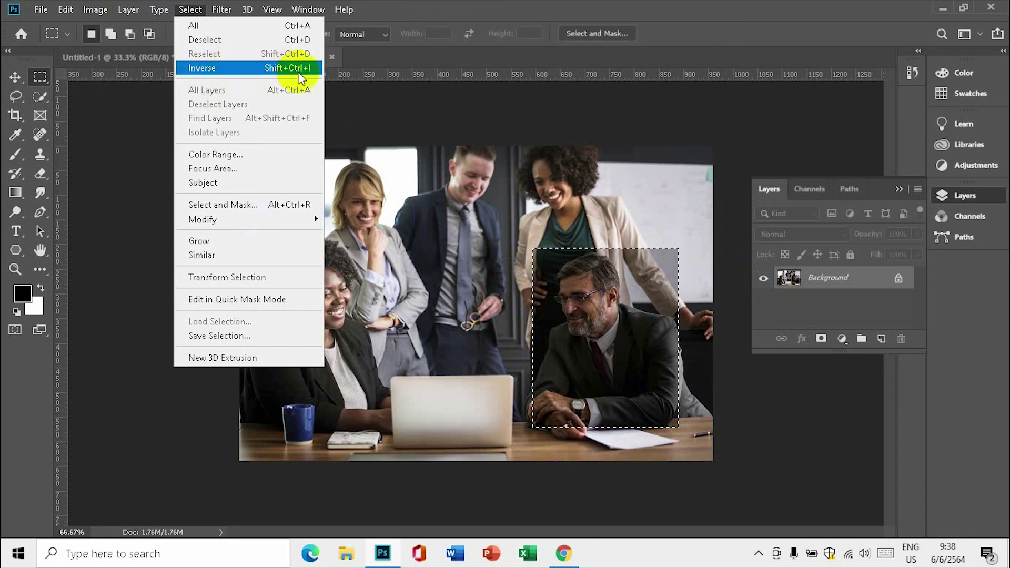
{"action": "left_click", "coordinate": [498, 131]}
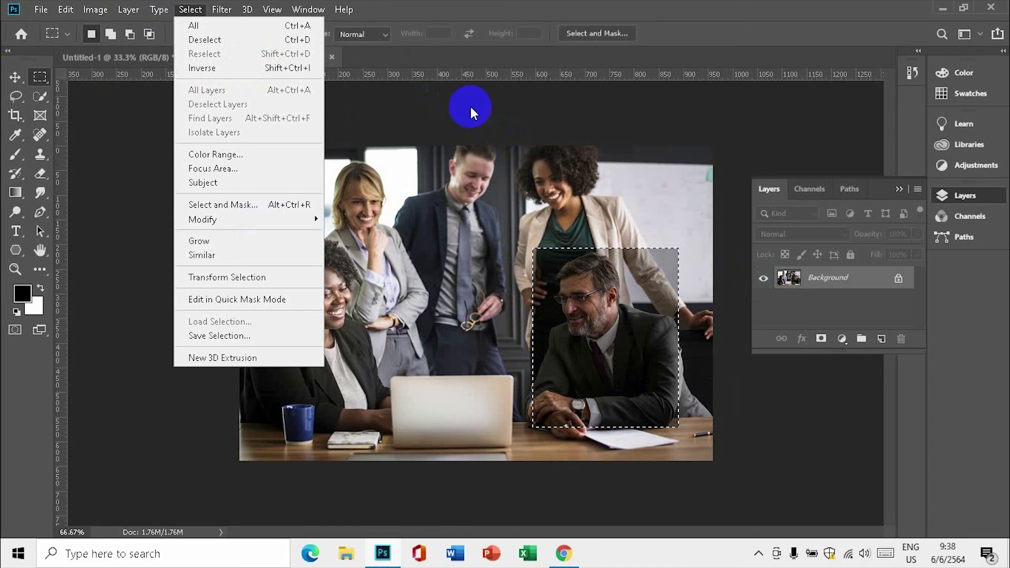
{"action": "left_click", "coordinate": [475, 99]}
{"action": "key", "text": "shift"}
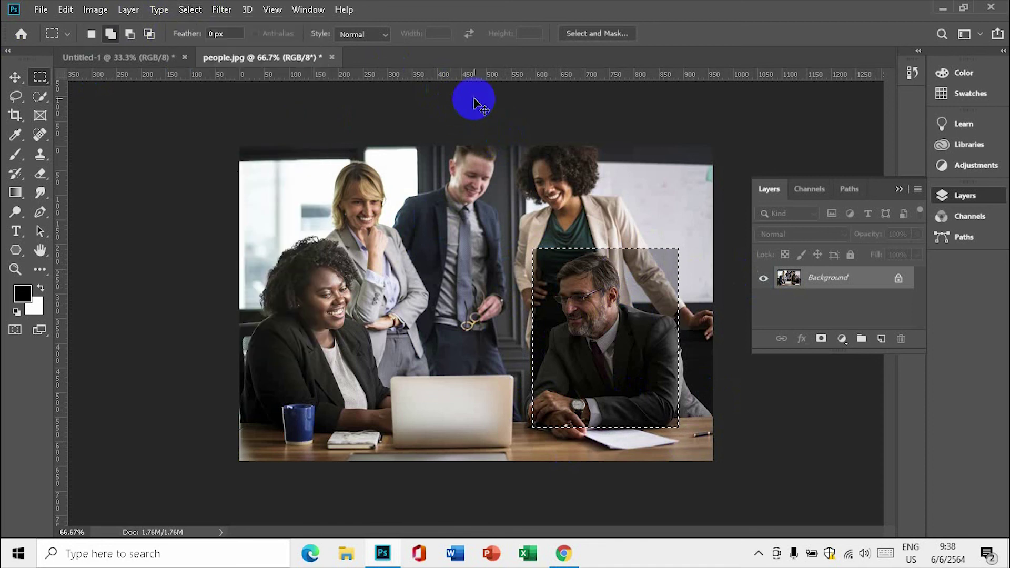
{"action": "key", "text": "ctrl+shift+i"}
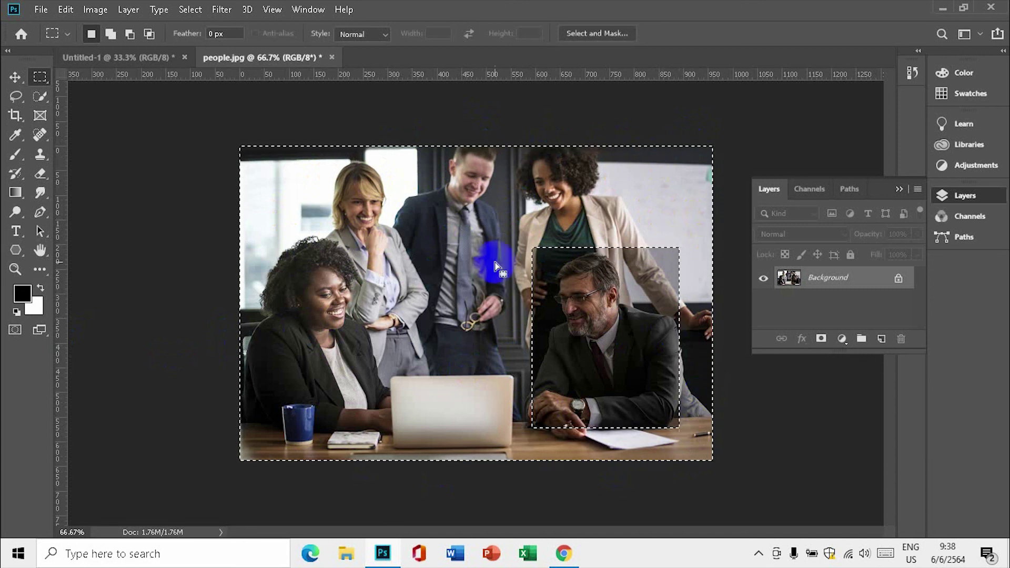
Apply Hue/Saturation with Hue -27, Saturation -8 and Lightness -59 outside the man's rectangle
{"action": "left_click", "coordinate": [95, 10]}
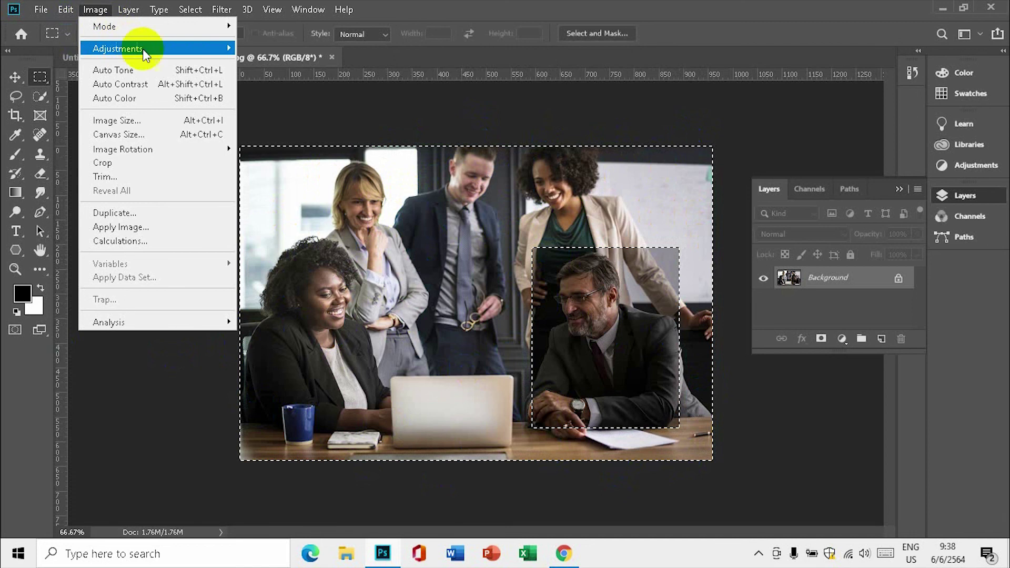
{"action": "left_click", "coordinate": [207, 53]}
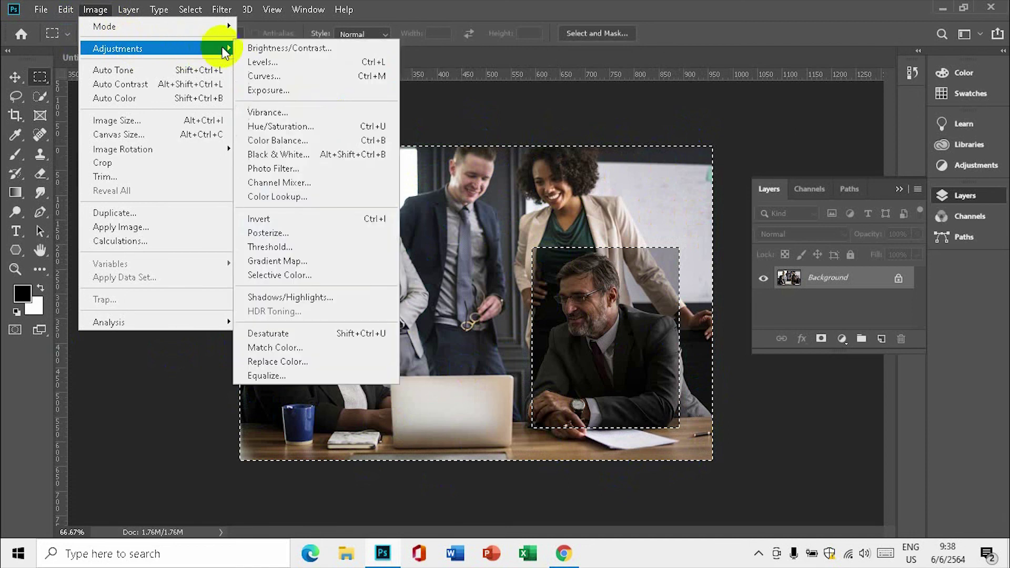
{"action": "left_click", "coordinate": [348, 125]}
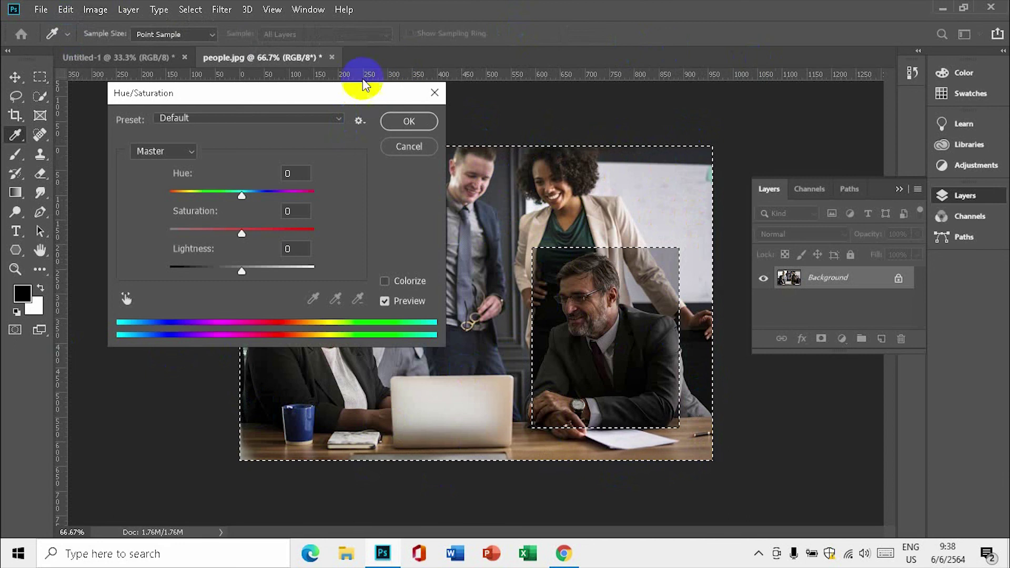
{"action": "left_click_drag", "start_coordinate": [366, 103], "coordinate": [921, 127]}
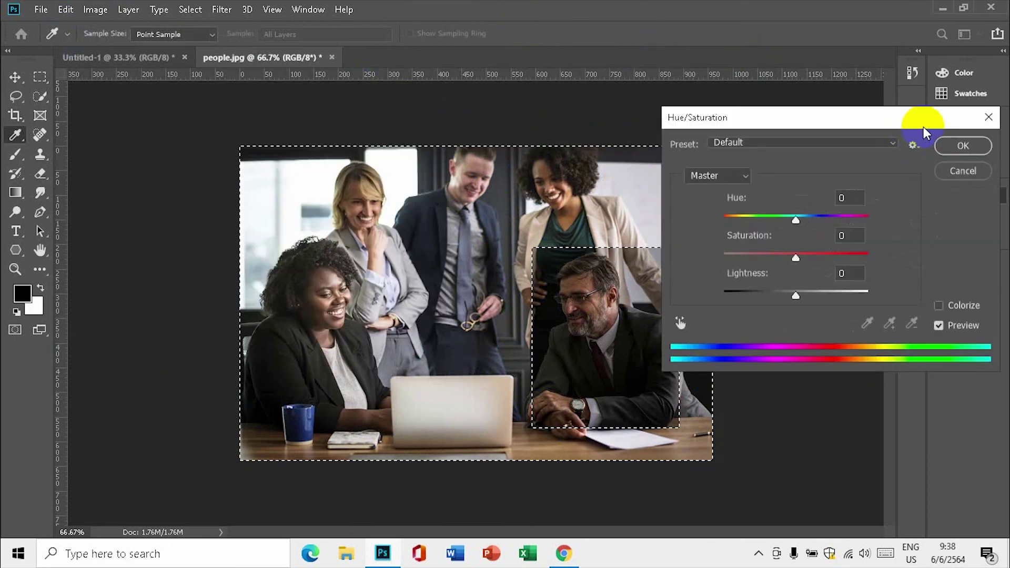
{"action": "left_click_drag", "start_coordinate": [796, 220], "coordinate": [751, 224]}
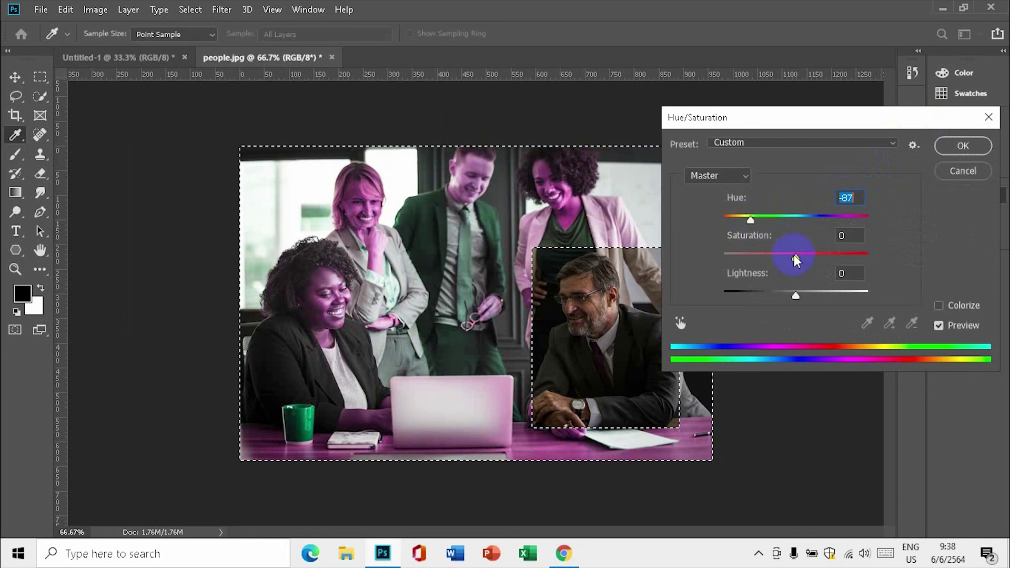
{"action": "mouse_move", "coordinate": [796, 255]}
{"action": "left_mouse_down"}
{"action": "mouse_move", "coordinate": [819, 258]}
{"action": "mouse_move", "coordinate": [789, 258]}
{"action": "left_mouse_up"}
{"action": "left_click_drag", "start_coordinate": [751, 220], "coordinate": [778, 222]}
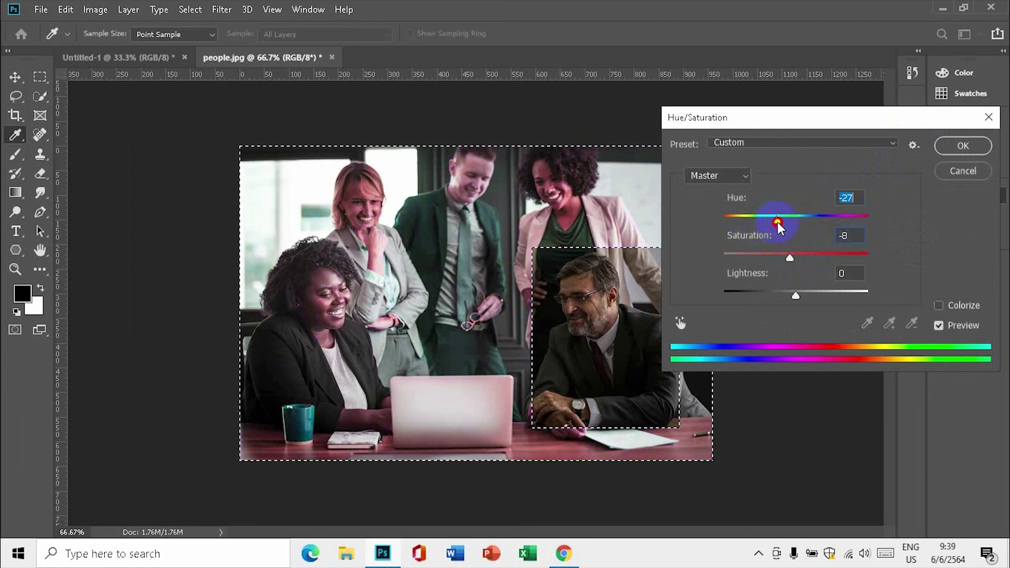
{"action": "mouse_move", "coordinate": [793, 295]}
{"action": "left_mouse_down"}
{"action": "mouse_move", "coordinate": [762, 292]}
{"action": "mouse_move", "coordinate": [803, 288]}
{"action": "mouse_move", "coordinate": [754, 293]}
{"action": "left_mouse_up"}
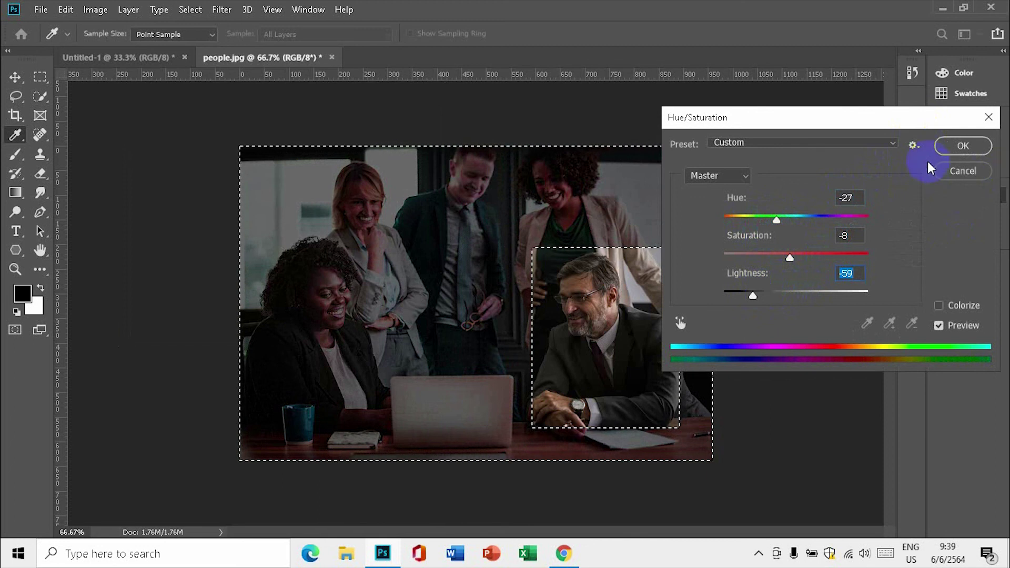
{"action": "left_click", "coordinate": [964, 148]}
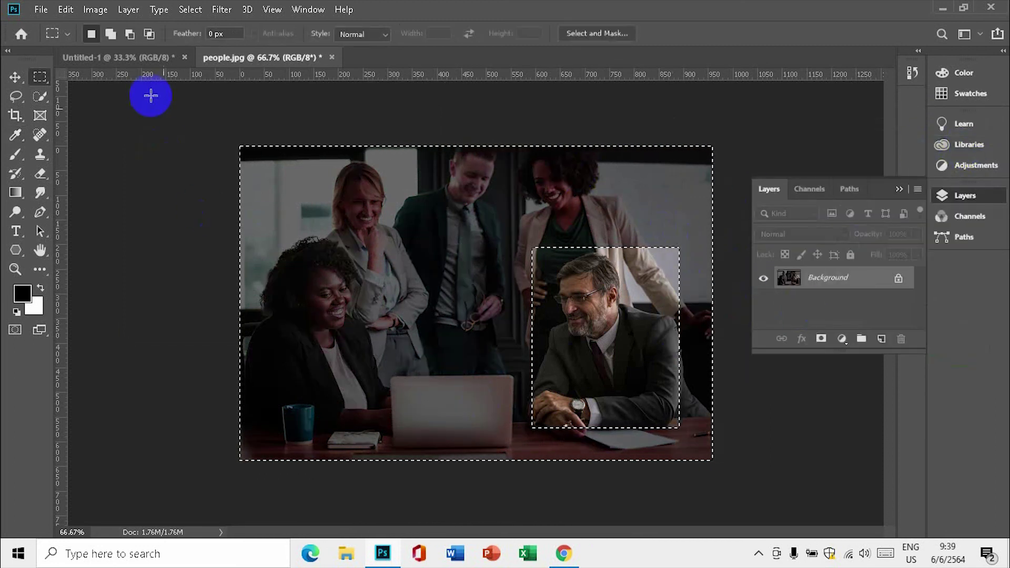
Deselect the photo, view the marquee tool's flyout, and open the taskbar tray
{"action": "left_click", "coordinate": [356, 206]}
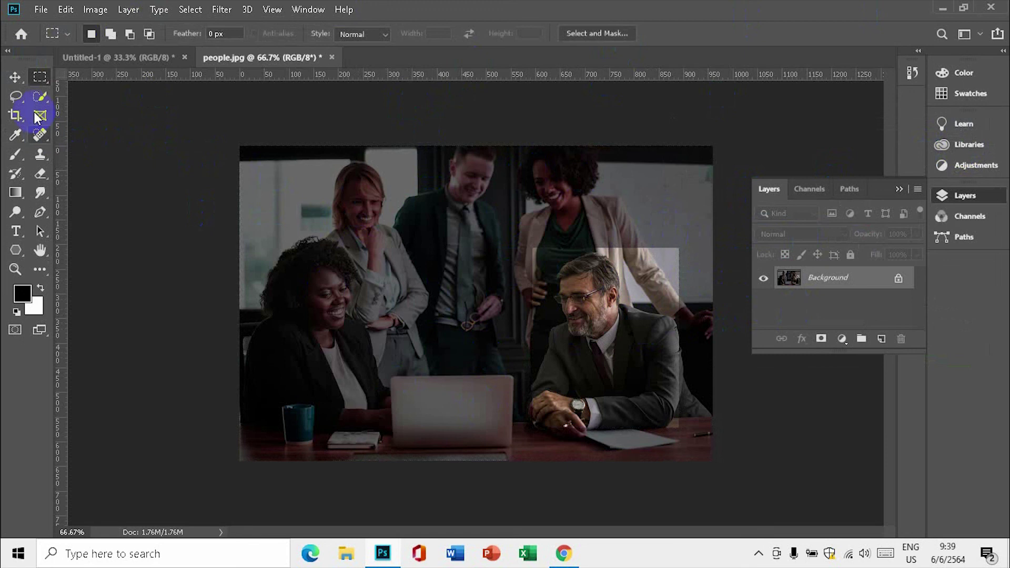
{"action": "right_click", "coordinate": [42, 78]}
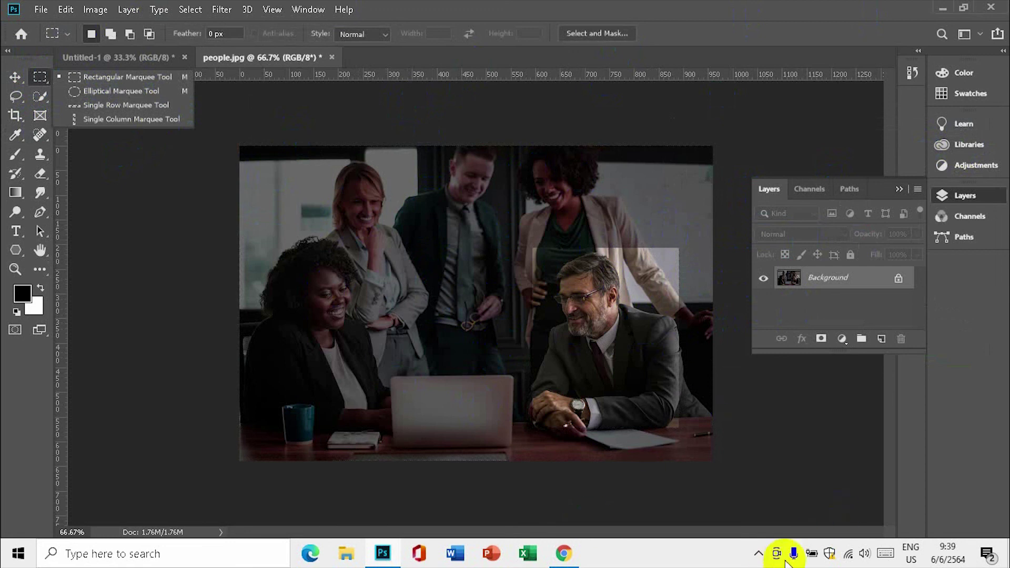
{"action": "left_click", "coordinate": [759, 555]}
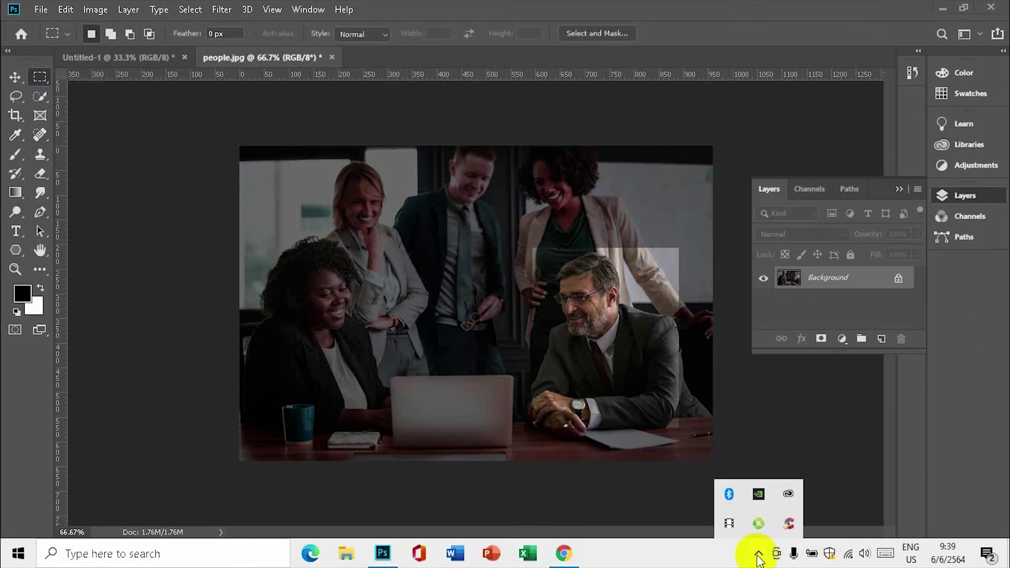